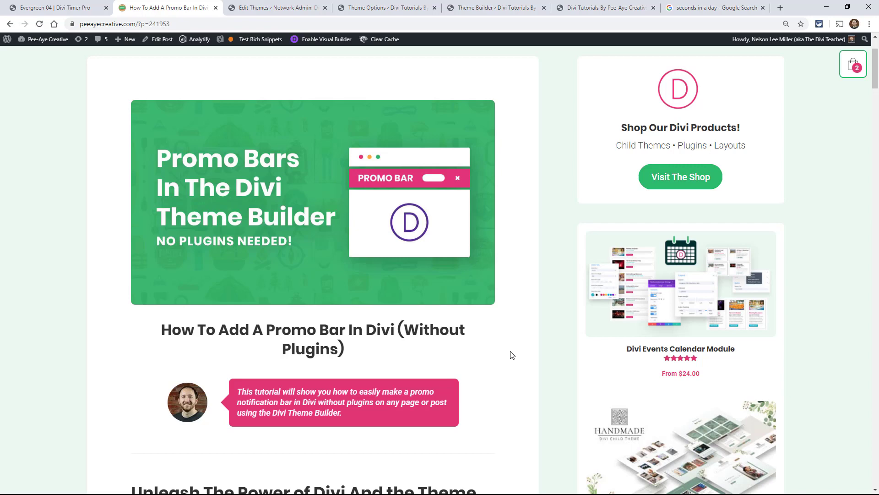
Scroll the 'How To Add A Promo Bar In Divi' article to the '#1. Design Your Promo Bar In Divi' section
{"action": "scroll", "coordinate": [512, 355], "scroll_direction": "down", "scroll_amount": 13}
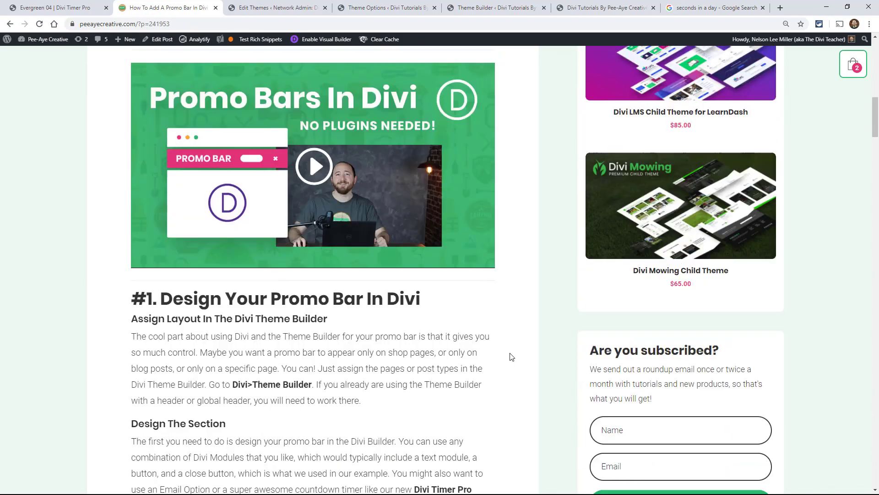
{"action": "scroll", "coordinate": [512, 356], "scroll_direction": "down", "scroll_amount": 20}
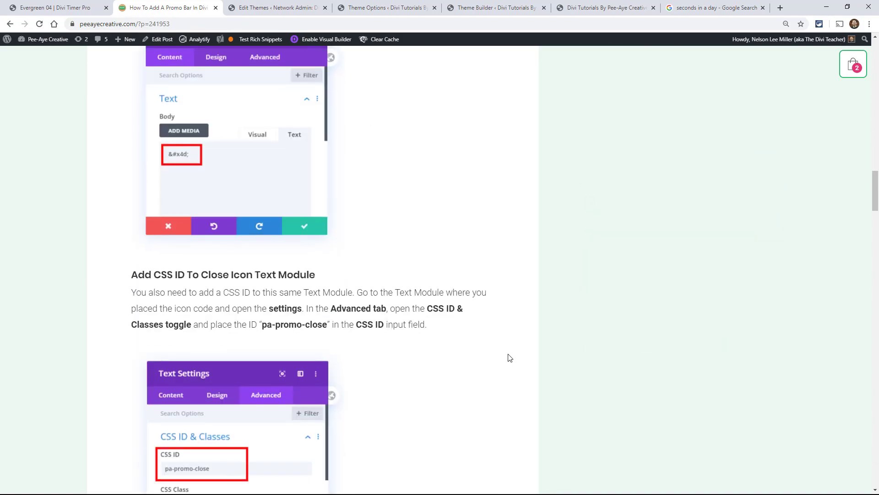
{"action": "scroll", "coordinate": [510, 357], "scroll_direction": "up", "scroll_amount": 20}
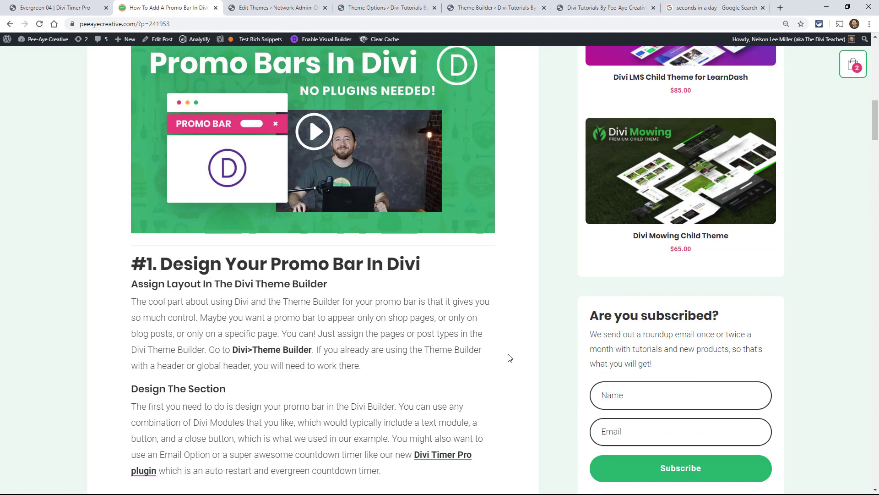
{"action": "scroll", "coordinate": [509, 357], "scroll_direction": "up", "scroll_amount": 1}
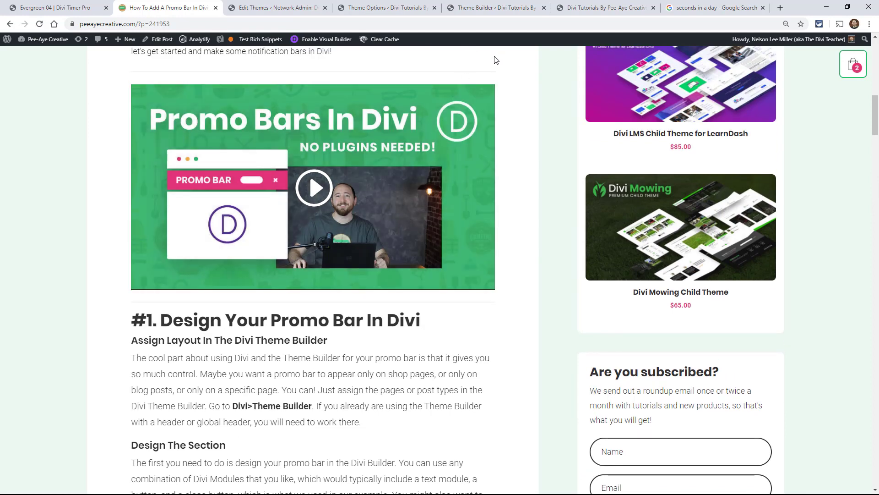
Open the Custom Header template's settings in Theme Builder and review its Use On page list
{"action": "left_click", "coordinate": [469, 10]}
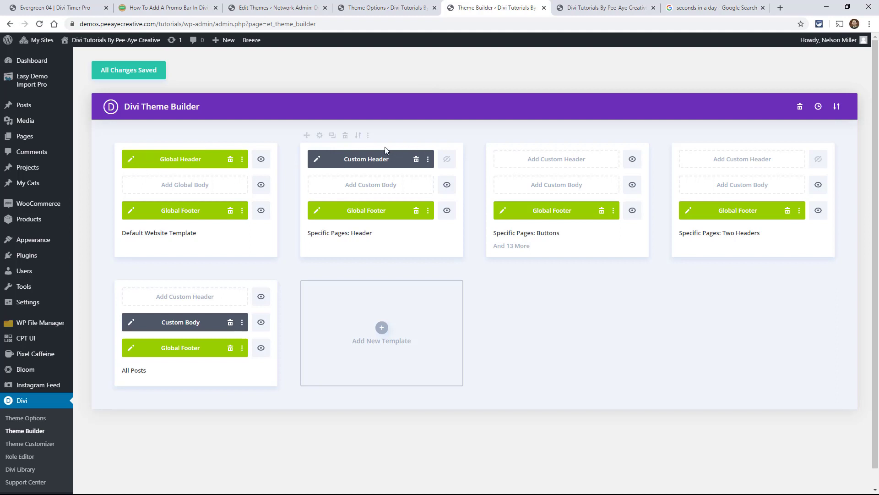
{"action": "left_click", "coordinate": [320, 135]}
{"action": "scroll", "coordinate": [355, 390], "scroll_direction": "down", "scroll_amount": 8}
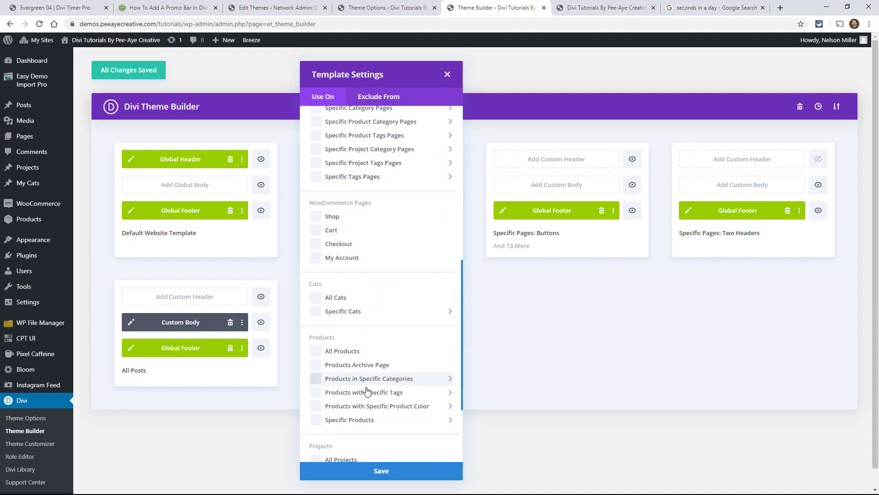
{"action": "scroll", "coordinate": [362, 380], "scroll_direction": "up", "scroll_amount": 3}
{"action": "scroll", "coordinate": [360, 372], "scroll_direction": "up", "scroll_amount": 6}
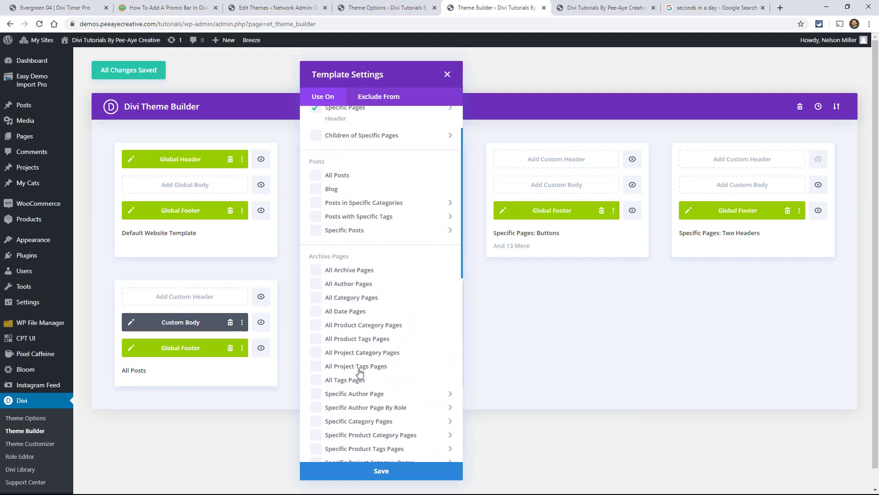
Close the template settings, save the promo bar row's settings, and exit the Global Header editor
{"action": "left_click", "coordinate": [447, 74]}
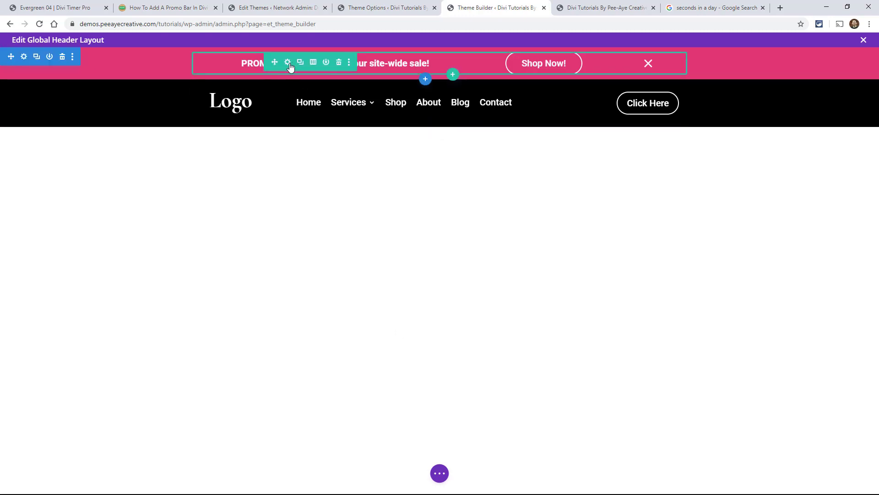
{"action": "left_click", "coordinate": [287, 63]}
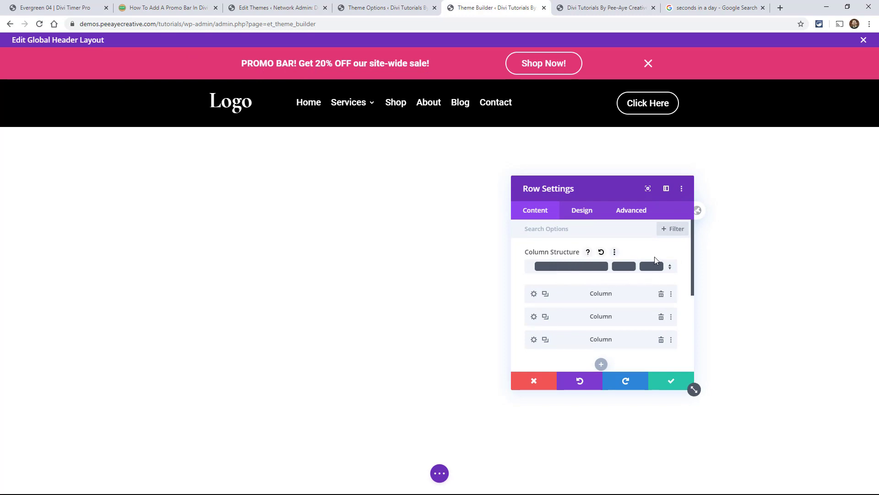
{"action": "left_click", "coordinate": [668, 379]}
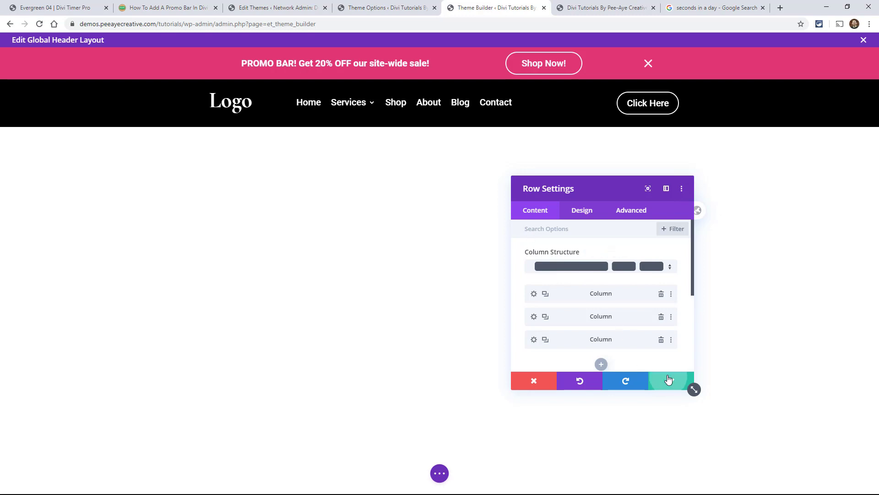
{"action": "left_click", "coordinate": [864, 39]}
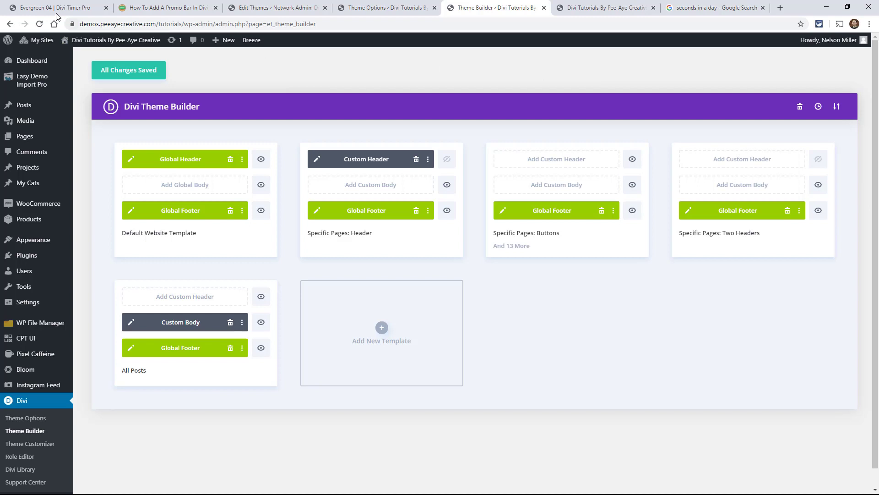
View the Evergreen 04 Divi Timer Pro demo's purple countdown bar, then return to the header editor
{"action": "left_click", "coordinate": [28, 10]}
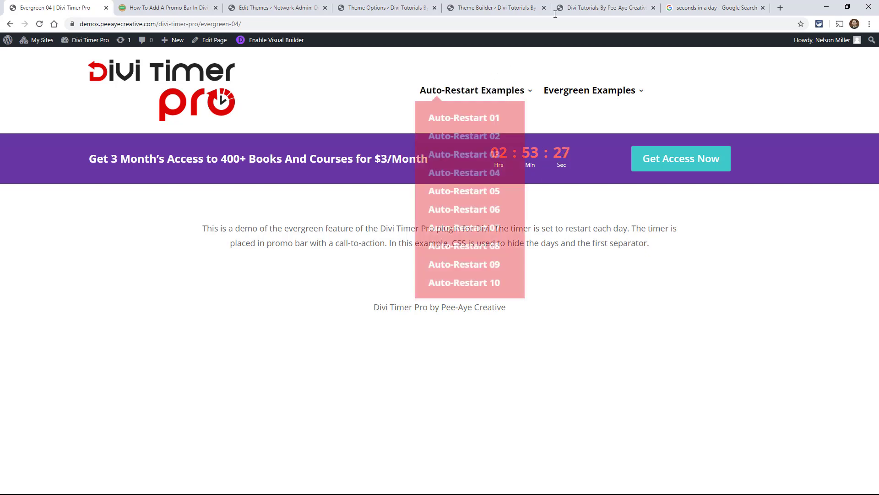
{"action": "left_click", "coordinate": [497, 7]}
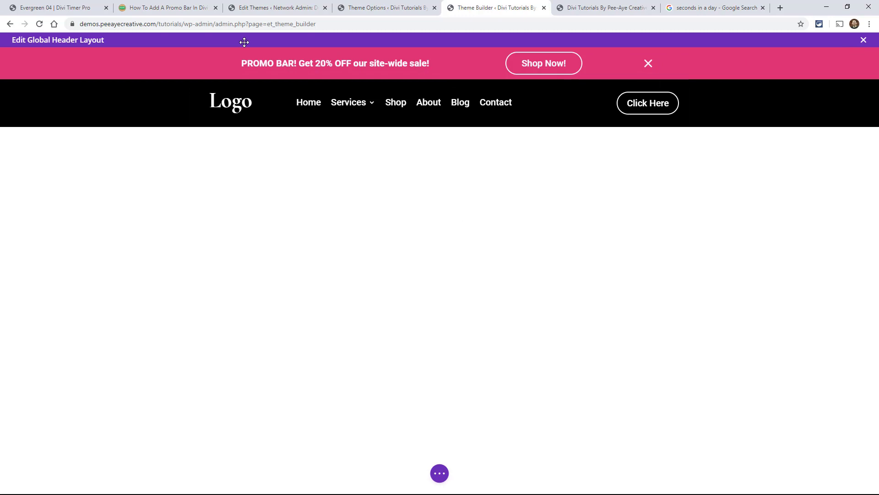
Select the close-icon code &#x4d; in the tutorial's 'Add A Close X Button' section
{"action": "left_click", "coordinate": [160, 8]}
{"action": "scroll", "coordinate": [241, 270], "scroll_direction": "down", "scroll_amount": 1}
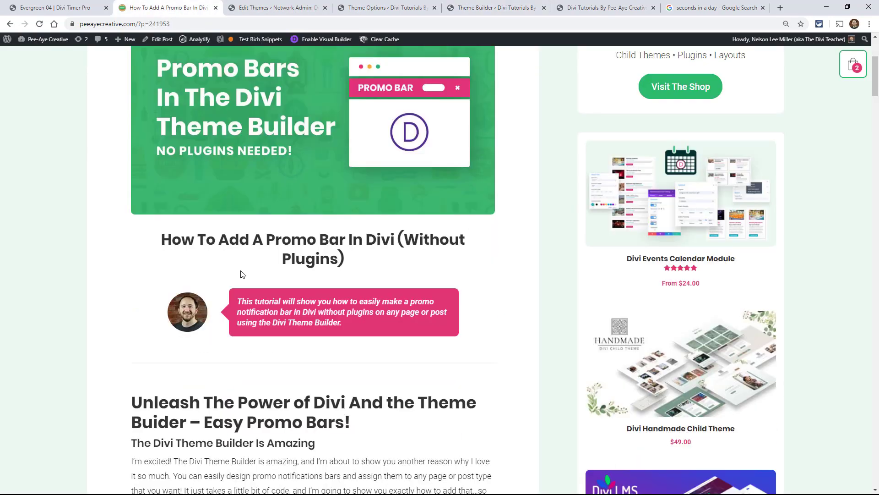
{"action": "scroll", "coordinate": [242, 274], "scroll_direction": "down", "scroll_amount": 15}
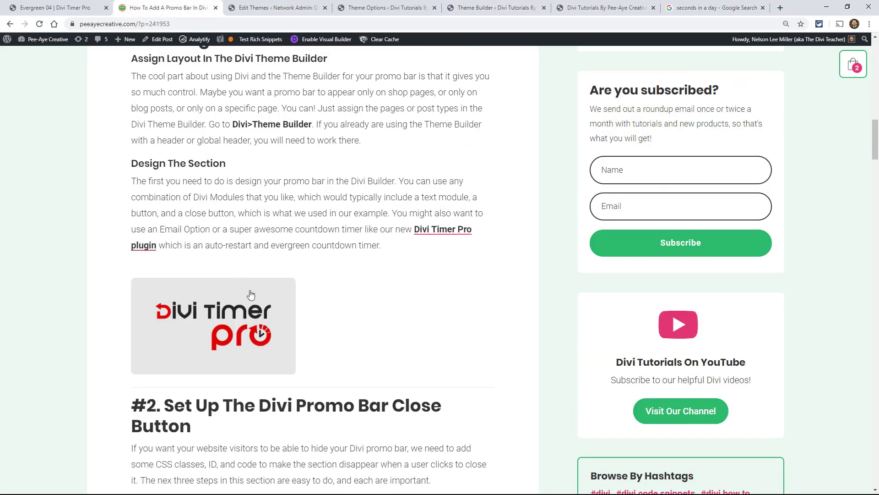
{"action": "scroll", "coordinate": [251, 295], "scroll_direction": "down", "scroll_amount": 5}
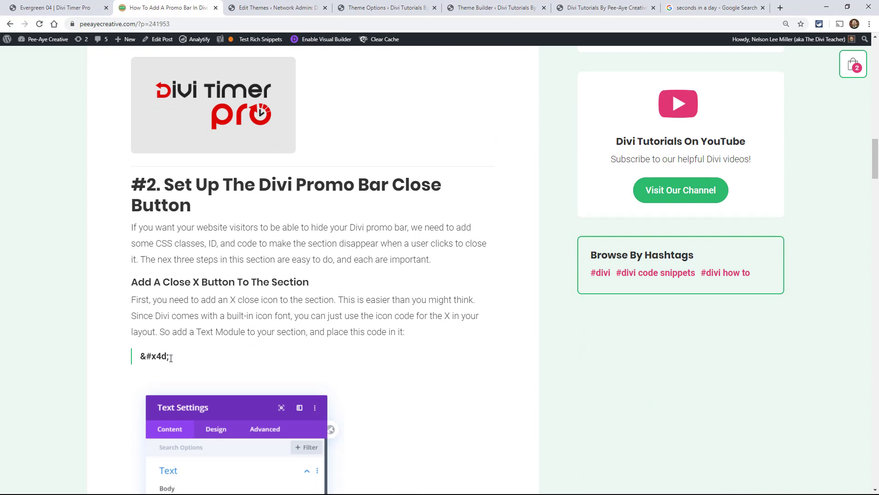
{"action": "left_click_drag", "start_coordinate": [170, 360], "coordinate": [141, 360]}
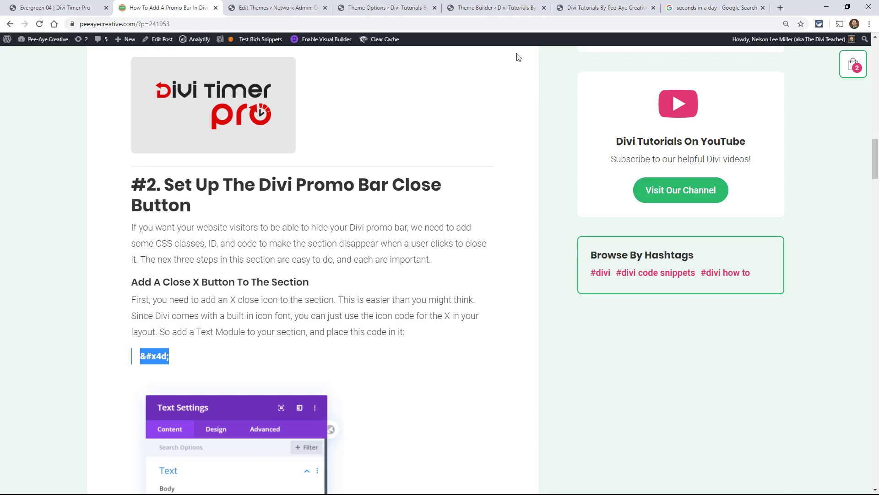
{"action": "left_click", "coordinate": [473, 11]}
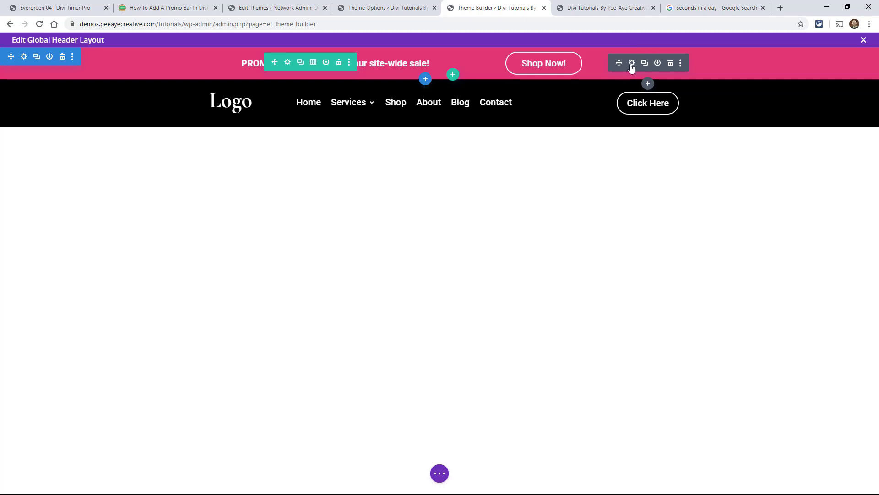
Open the close-icon Text module's settings, showing its &#x4d; body, and center the panel
{"action": "left_click", "coordinate": [632, 67]}
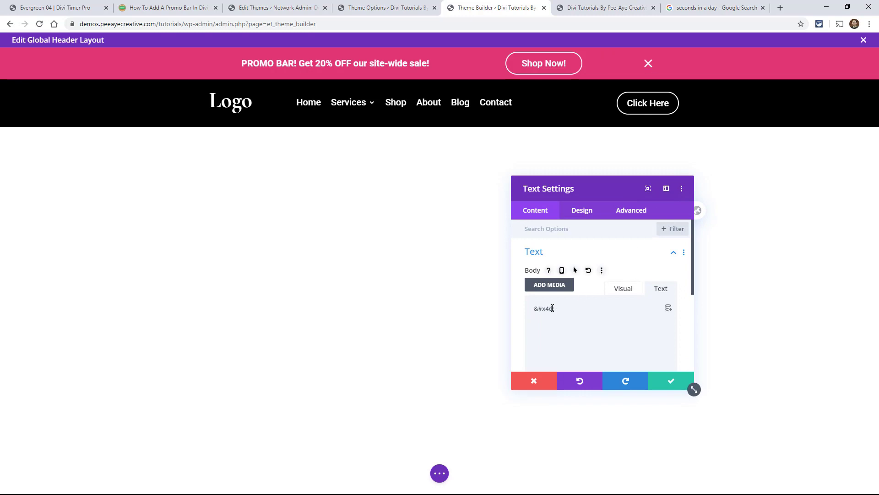
{"action": "left_click_drag", "start_coordinate": [574, 185], "coordinate": [435, 182]}
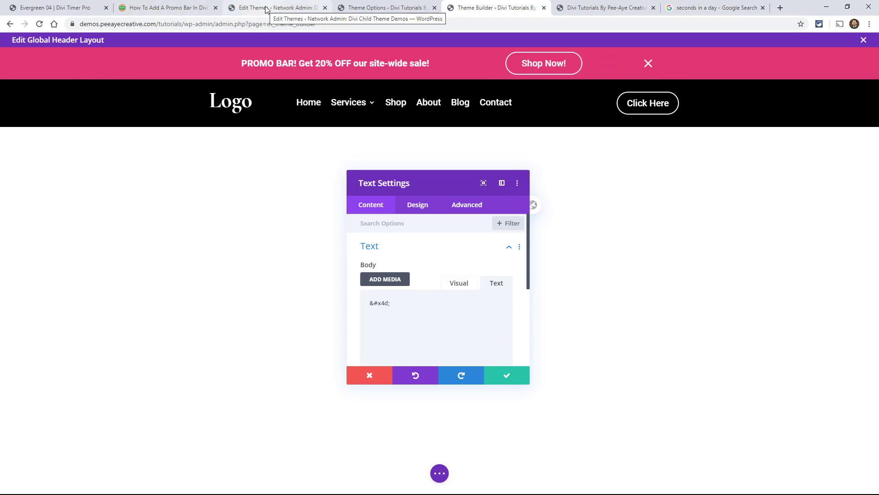
Select the CSS ID 'pa-promo-close' in the tutorial's 'Add CSS ID To Close Icon Text Module' section
{"action": "left_click", "coordinate": [144, 9]}
{"action": "scroll", "coordinate": [235, 253], "scroll_direction": "down", "scroll_amount": 10}
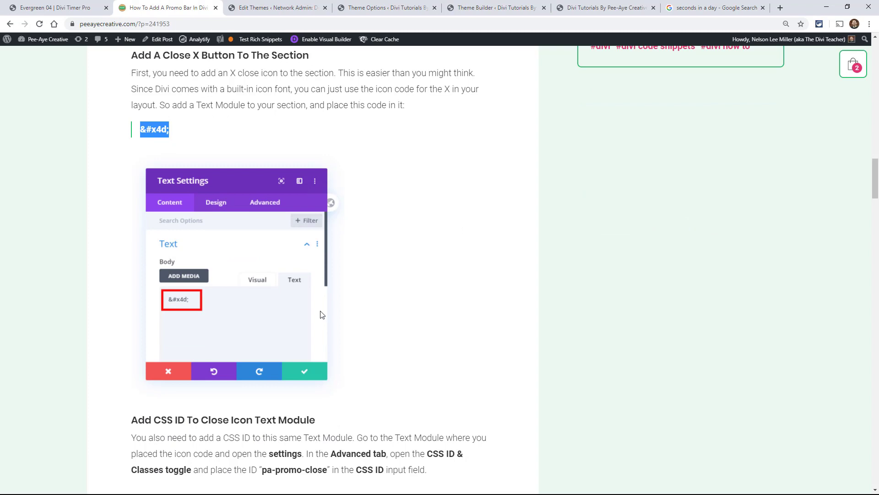
{"action": "scroll", "coordinate": [235, 250], "scroll_direction": "down", "scroll_amount": 1}
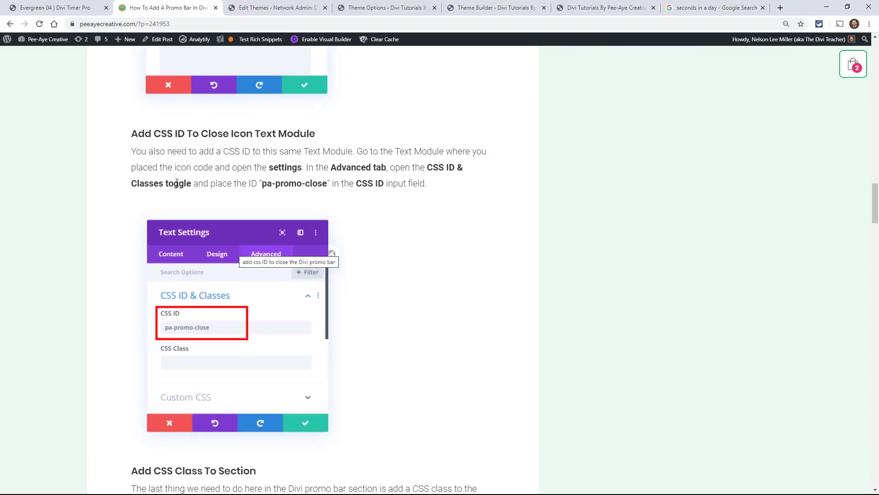
{"action": "left_click_drag", "start_coordinate": [263, 182], "coordinate": [329, 187]}
{"action": "key", "text": "ctrl+c"}
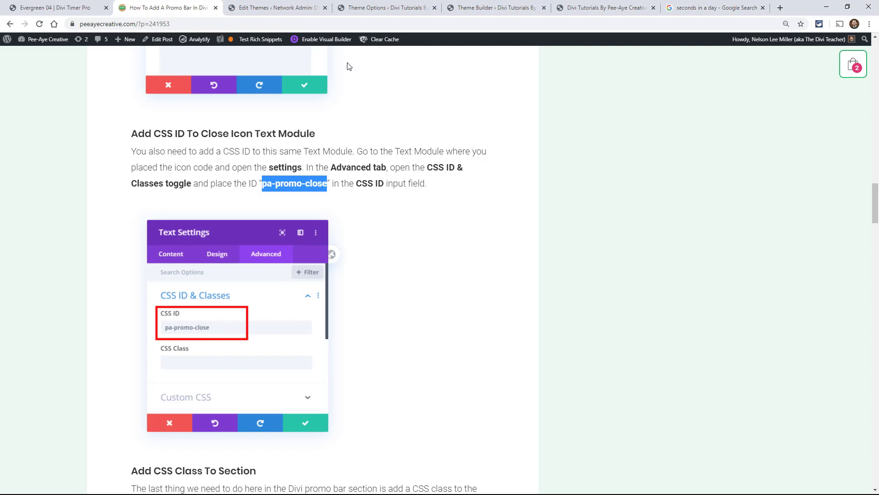
{"action": "left_click", "coordinate": [486, 9]}
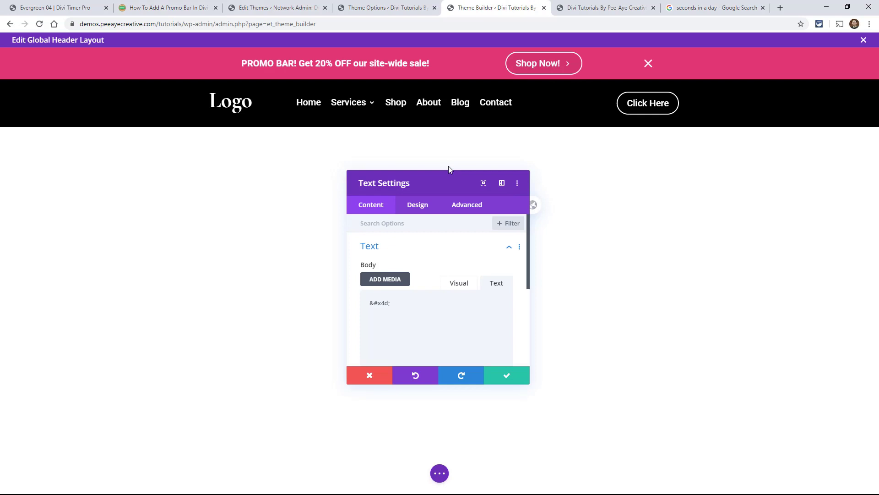
Paste 'pa-promo-close' into the close-icon module's Advanced CSS Class field and save the module
{"action": "left_click", "coordinate": [460, 211]}
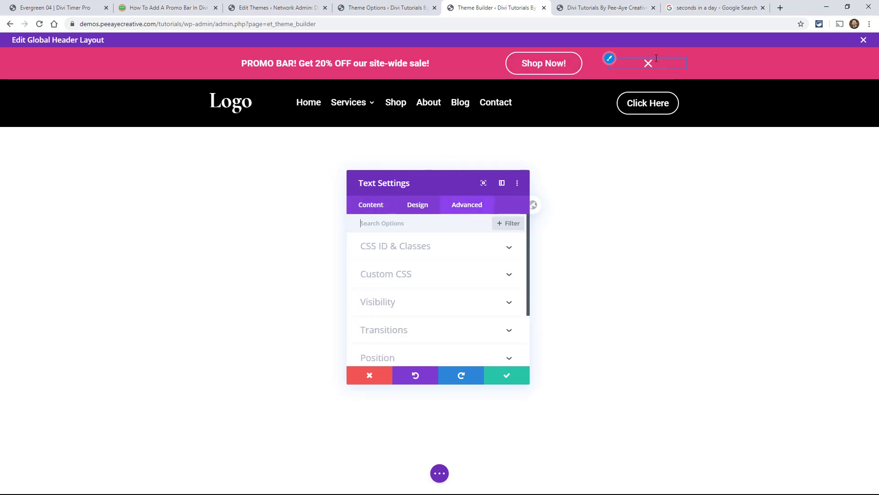
{"action": "left_click", "coordinate": [406, 255]}
{"action": "left_click", "coordinate": [375, 315]}
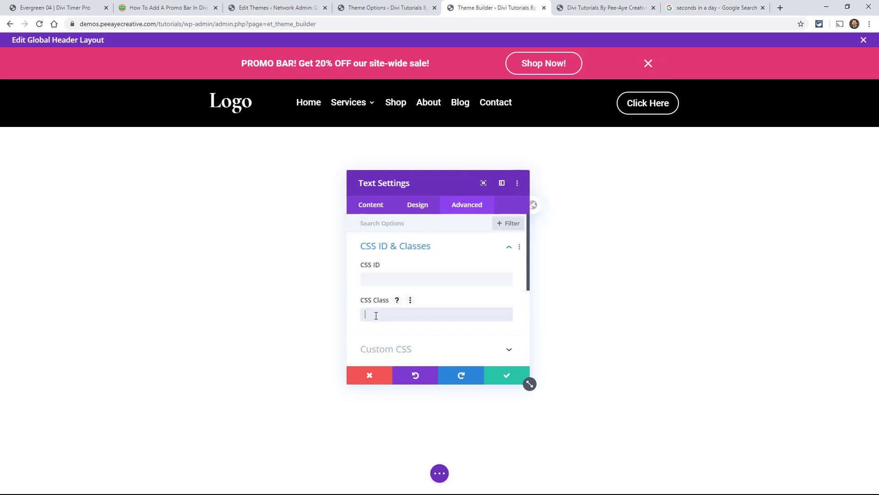
{"action": "key", "text": "ctrl+v"}
{"action": "left_click", "coordinate": [501, 379]}
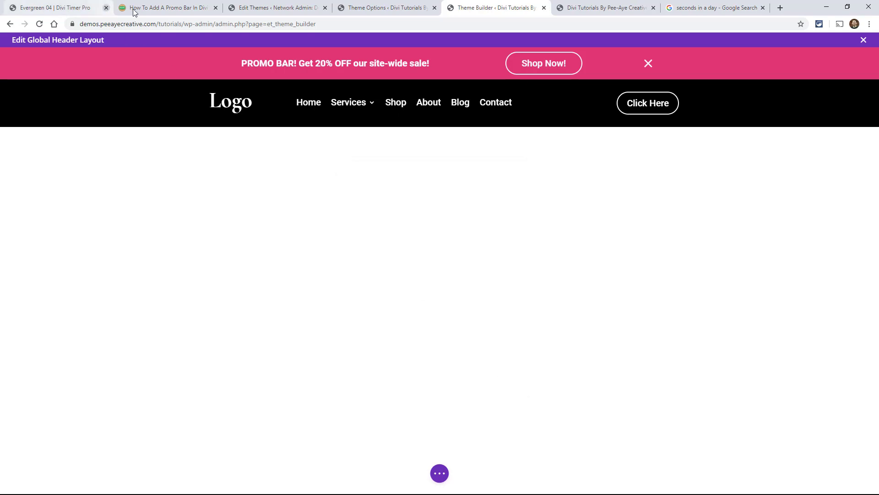
Select the section class name 'pa-promo-bar' in the tutorial, then return to the header editor
{"action": "left_click", "coordinate": [151, 8]}
{"action": "scroll", "coordinate": [349, 318], "scroll_direction": "down", "scroll_amount": 8}
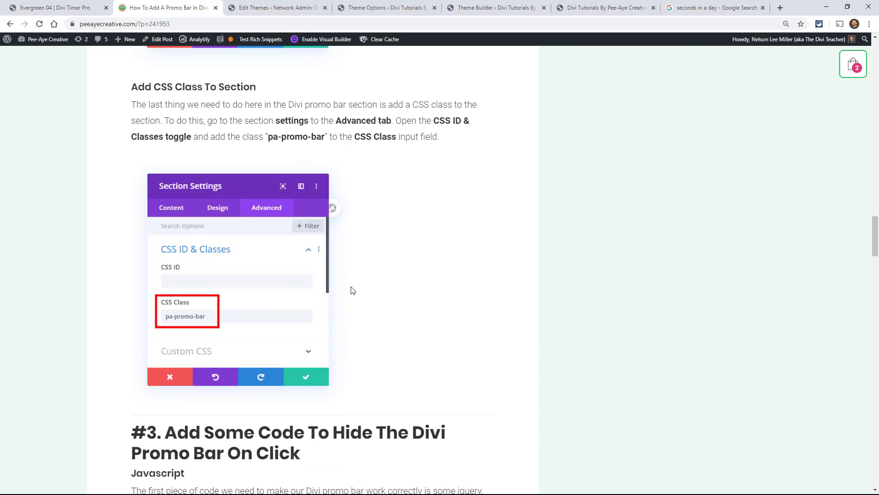
{"action": "left_click_drag", "start_coordinate": [268, 136], "coordinate": [326, 135]}
{"action": "key", "text": "ctrl+c"}
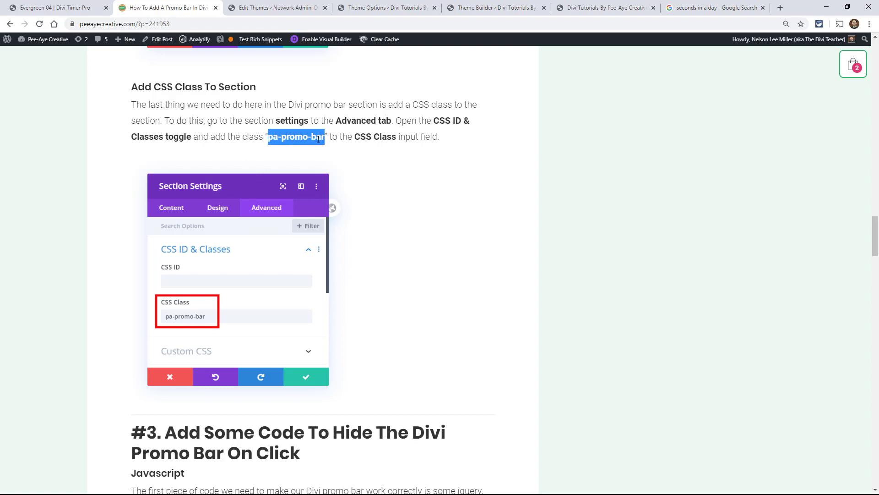
{"action": "left_click", "coordinate": [480, 8]}
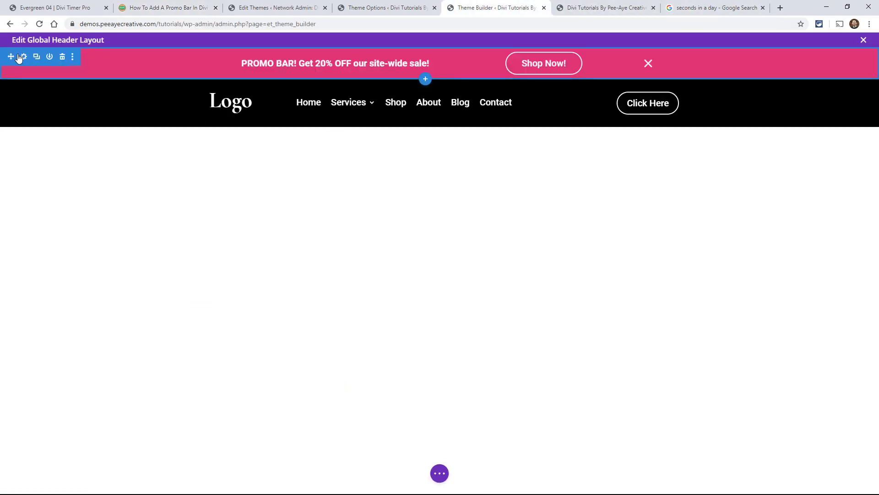
Paste 'pa-promo-bar' into the promo bar section's Advanced CSS Class field and save the section
{"action": "left_click", "coordinate": [23, 57]}
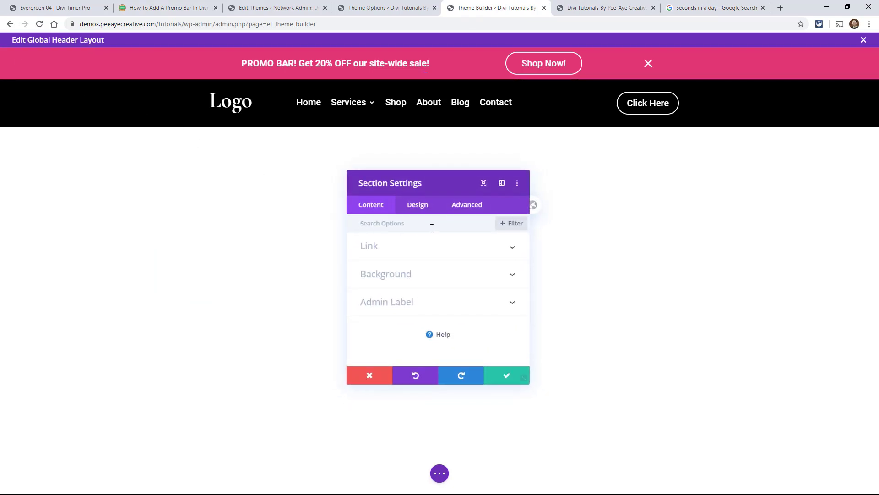
{"action": "left_click", "coordinate": [456, 210]}
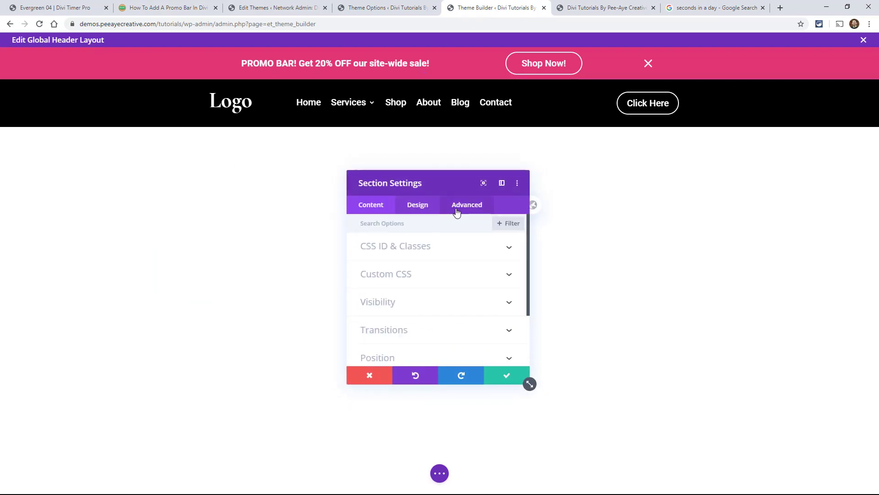
{"action": "left_click", "coordinate": [380, 249]}
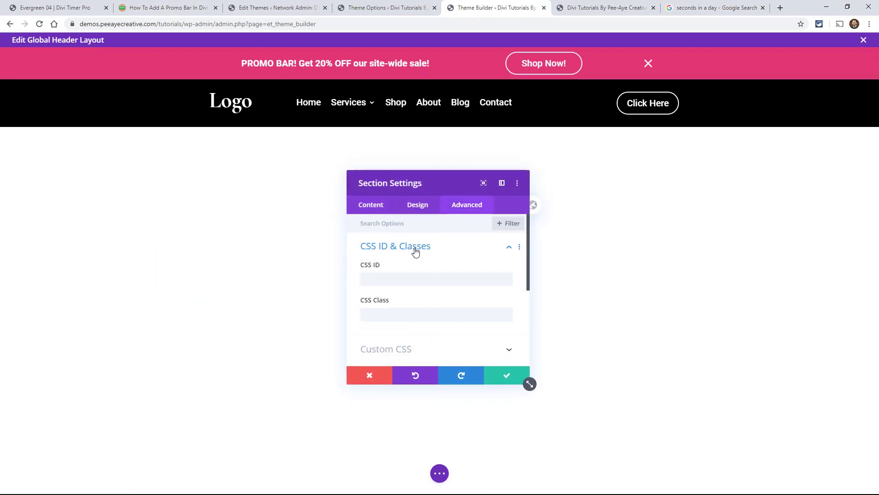
{"action": "left_click", "coordinate": [375, 314]}
{"action": "key", "text": "ctrl+v"}
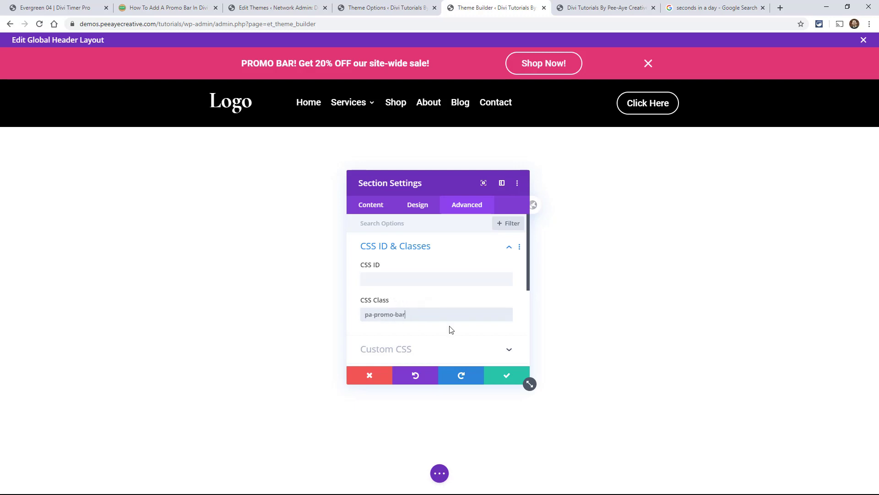
{"action": "left_click", "coordinate": [501, 376]}
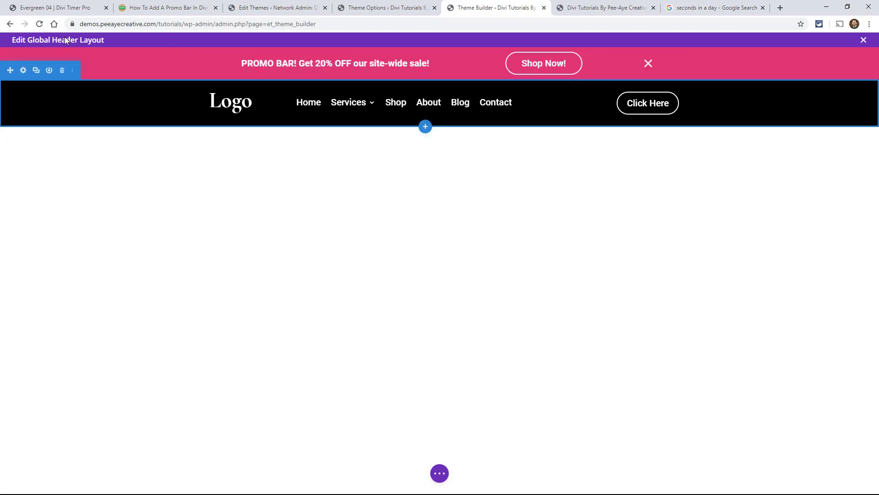
Select the jQuery hide-on-click script in section #3 of the promo bar tutorial
{"action": "left_click", "coordinate": [167, 8]}
{"action": "scroll", "coordinate": [280, 274], "scroll_direction": "down", "scroll_amount": 6}
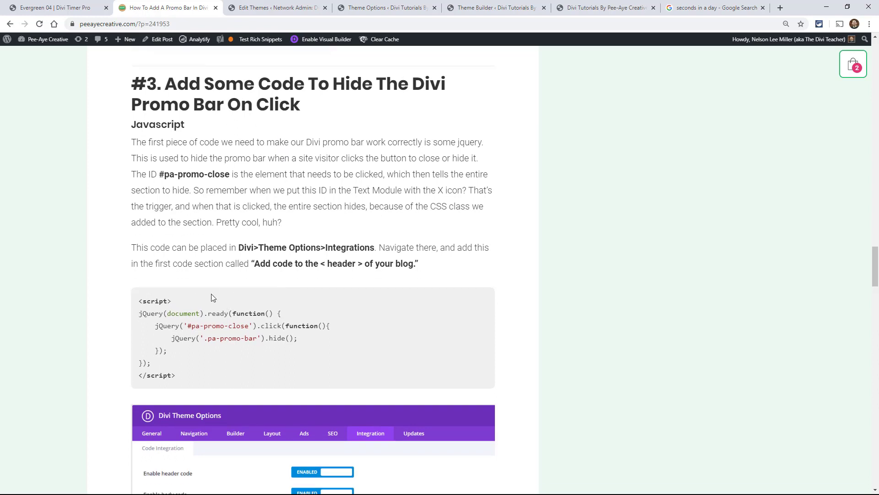
{"action": "left_click_drag", "start_coordinate": [180, 375], "coordinate": [134, 301]}
{"action": "key", "text": "ctrl+c"}
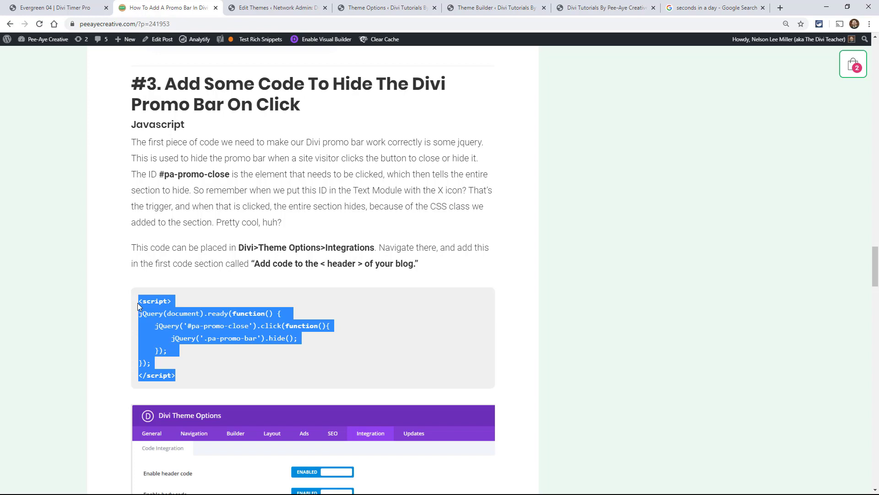
Open Divi Theme Options' Integration settings and place the caret below the existing head code
{"action": "left_click", "coordinate": [368, 7]}
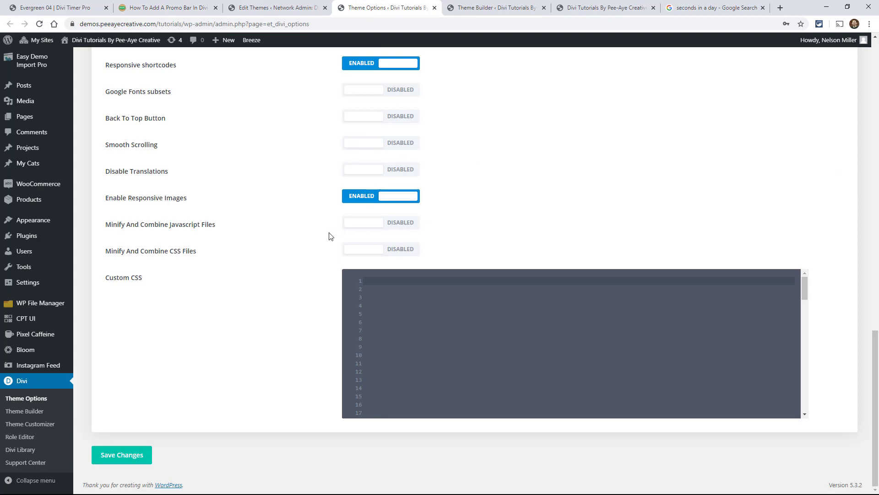
{"action": "scroll", "coordinate": [330, 234], "scroll_direction": "up", "scroll_amount": 20}
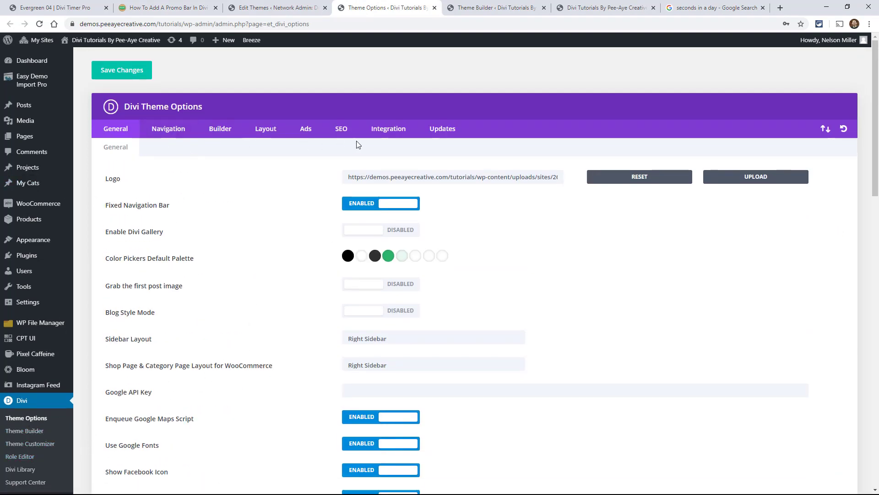
{"action": "left_click", "coordinate": [384, 130]}
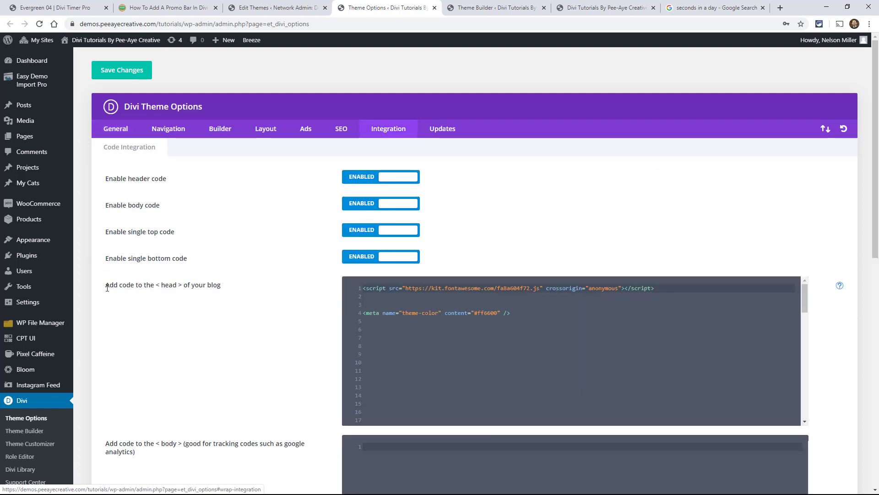
{"action": "left_click_drag", "start_coordinate": [105, 285], "coordinate": [222, 285]}
{"action": "left_click", "coordinate": [495, 352]}
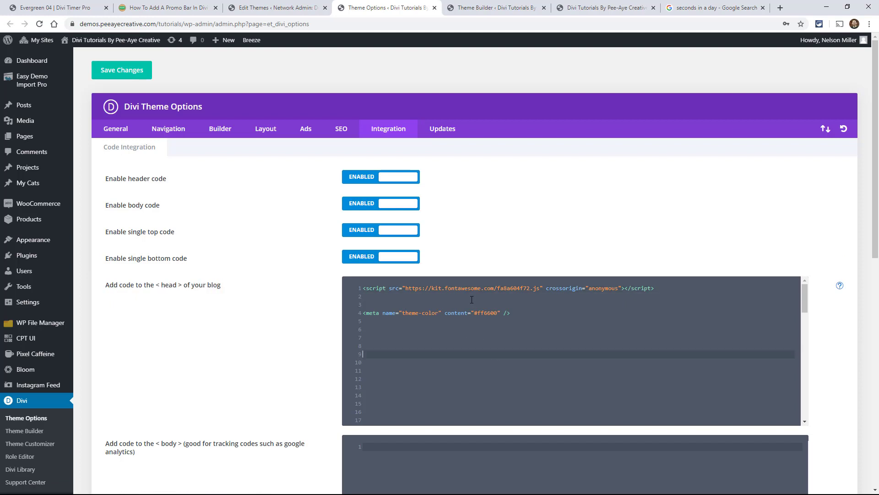
{"action": "scroll", "coordinate": [458, 353], "scroll_direction": "down", "scroll_amount": 5}
{"action": "scroll", "coordinate": [366, 334], "scroll_direction": "up", "scroll_amount": 5}
{"action": "left_click", "coordinate": [381, 341]}
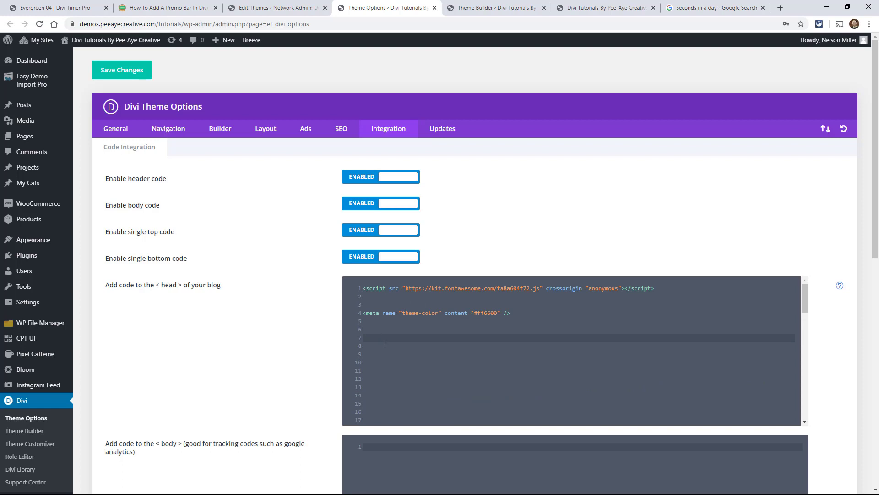
Paste the jQuery script hiding .pa-promo-bar via #pa-promo-close into the head, and save
{"action": "key", "text": "ctrl+v"}
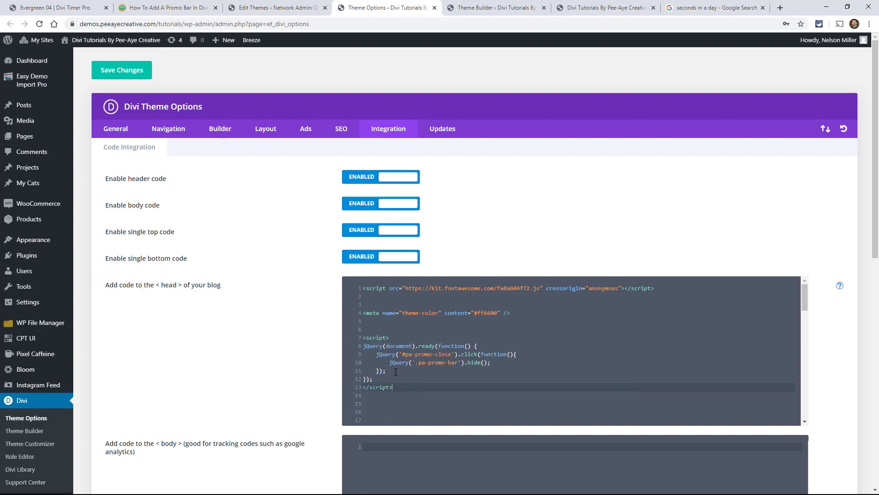
{"action": "left_click", "coordinate": [420, 364]}
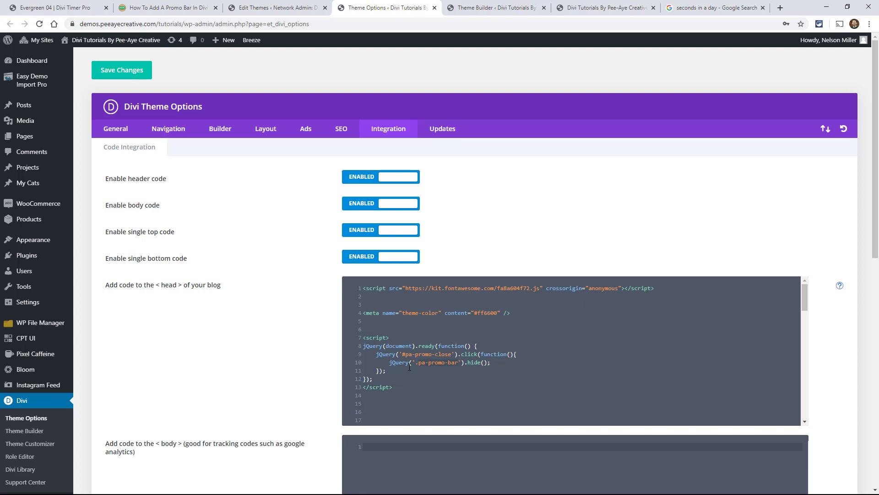
{"action": "left_click", "coordinate": [409, 365]}
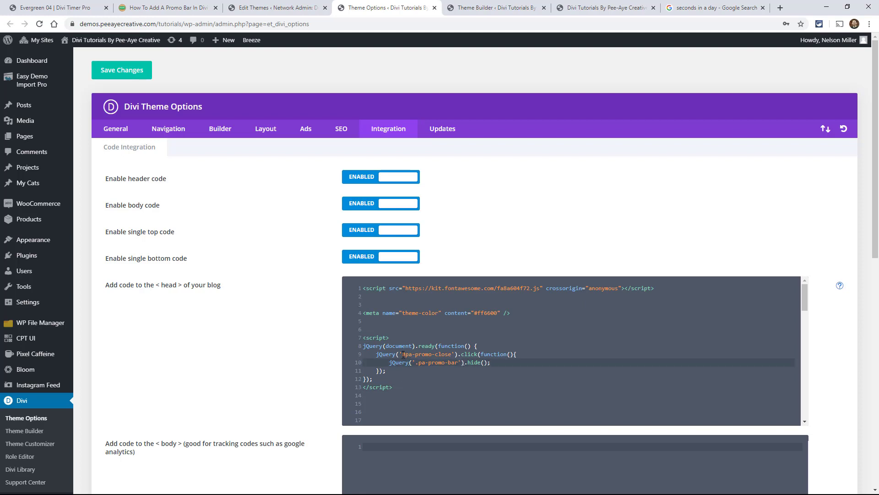
{"action": "left_click", "coordinate": [403, 354]}
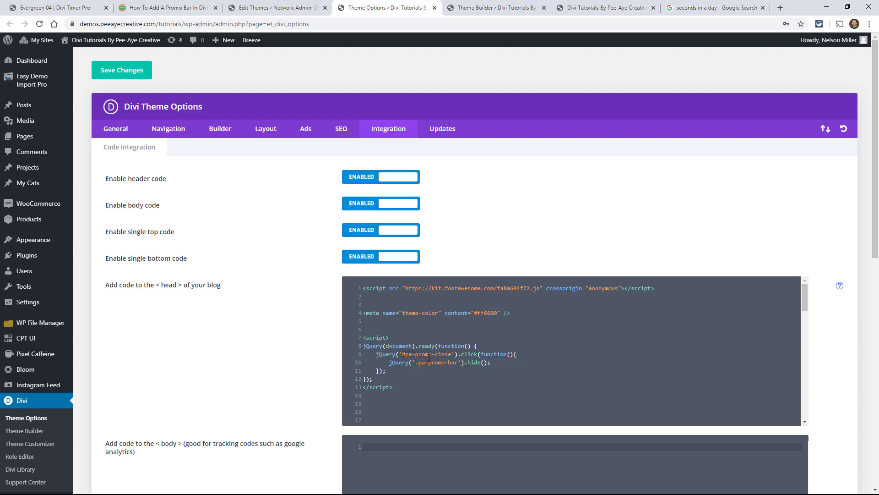
{"action": "left_click", "coordinate": [457, 363]}
{"action": "left_click", "coordinate": [111, 73]}
{"action": "left_click", "coordinate": [165, 7]}
{"action": "left_click", "coordinate": [500, 9]}
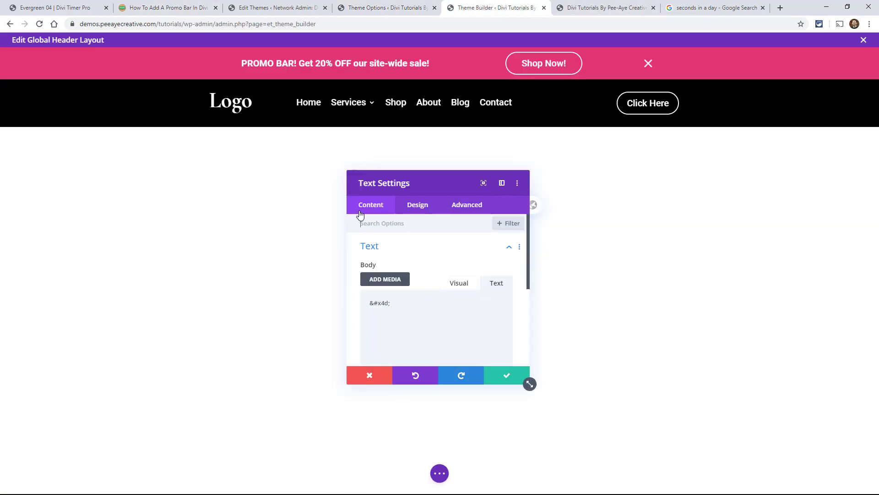
Enter pa-promo-close as the close-icon text module's CSS ID under Advanced settings
{"action": "left_click", "coordinate": [467, 206]}
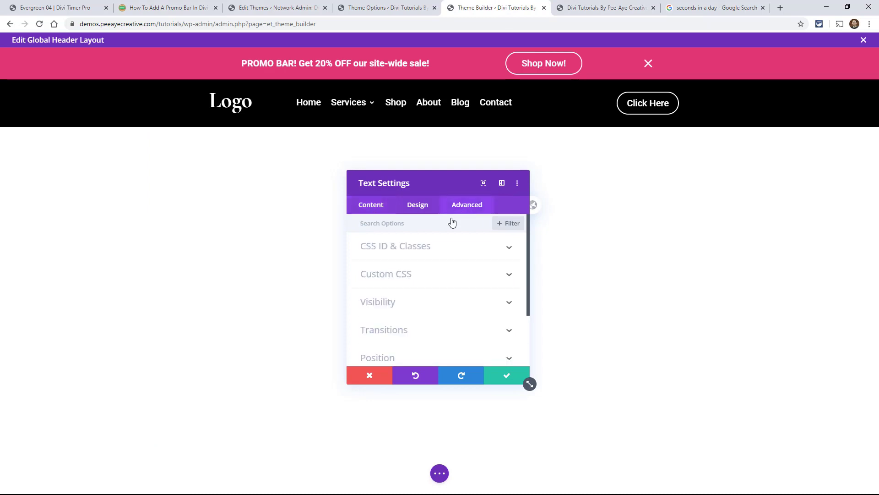
{"action": "left_click", "coordinate": [418, 253]}
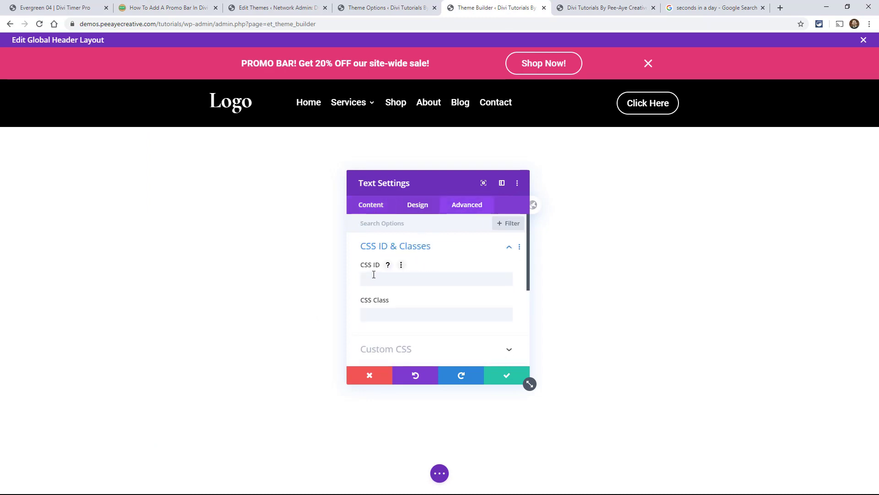
{"action": "left_click", "coordinate": [417, 284]}
{"action": "type", "text": "pa-promo-close"}
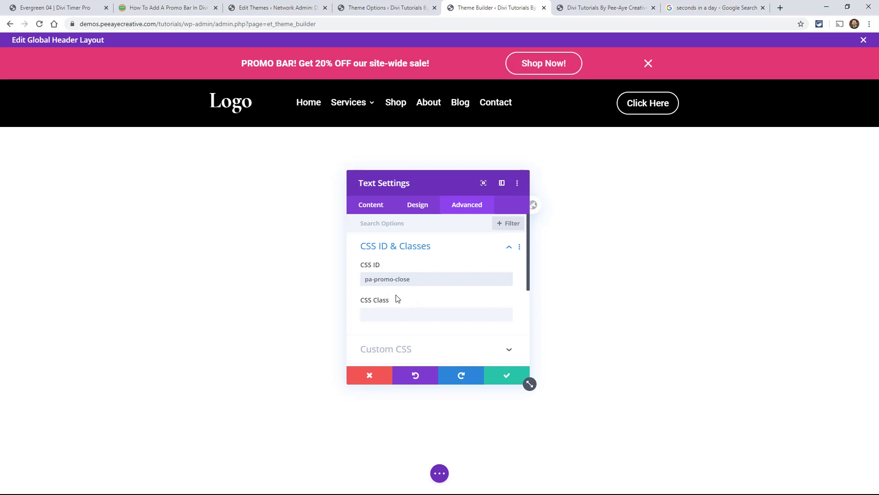
Save the close-icon module settings, then select the promo-bar CSS snippet in the tutorial
{"action": "left_click", "coordinate": [501, 378]}
{"action": "key", "text": "ctrl+2"}
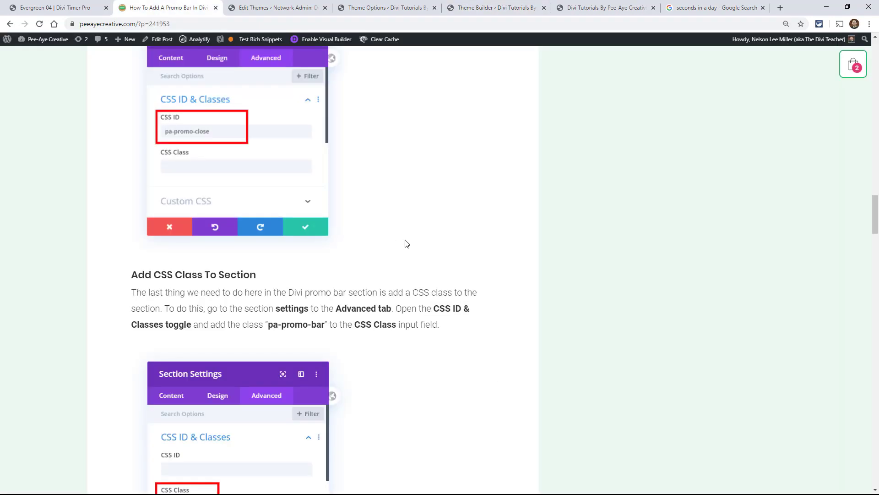
{"action": "scroll", "coordinate": [415, 250], "scroll_direction": "down", "scroll_amount": 10}
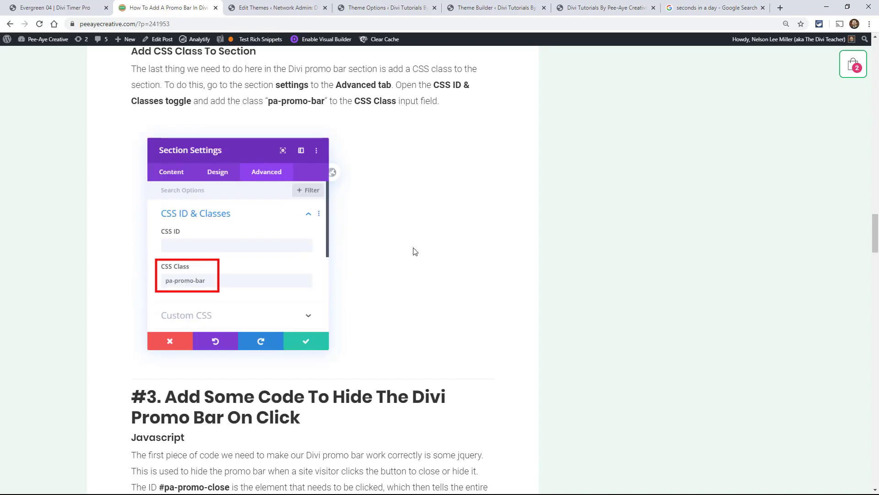
{"action": "scroll", "coordinate": [415, 251], "scroll_direction": "down", "scroll_amount": 11}
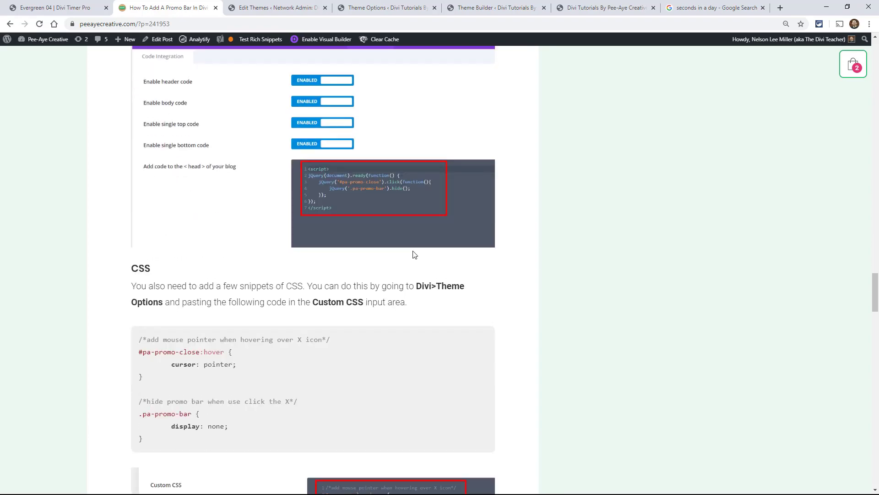
{"action": "scroll", "coordinate": [246, 285], "scroll_direction": "down", "scroll_amount": 3}
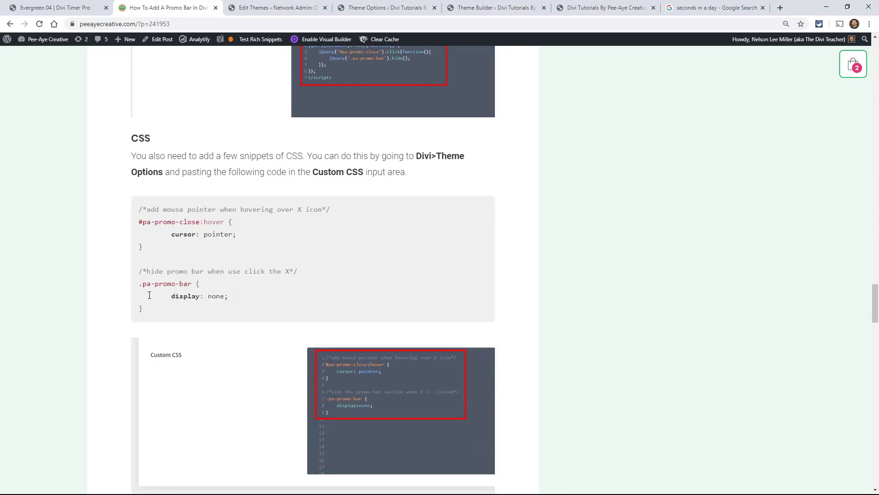
{"action": "left_click_drag", "start_coordinate": [146, 312], "coordinate": [136, 213]}
{"action": "key", "text": "ctrl+c"}
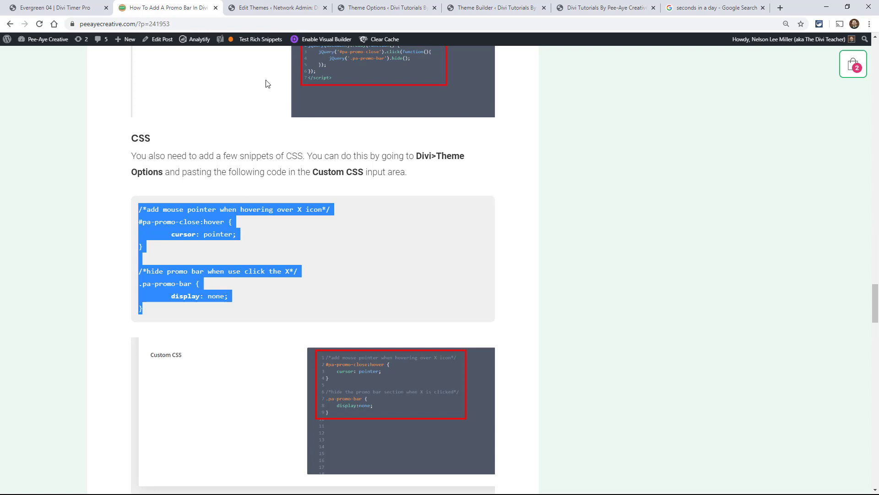
Paste the promo-bar CSS rules at line 1 of Custom CSS, save, and reload the live homepage
{"action": "left_click", "coordinate": [366, 7]}
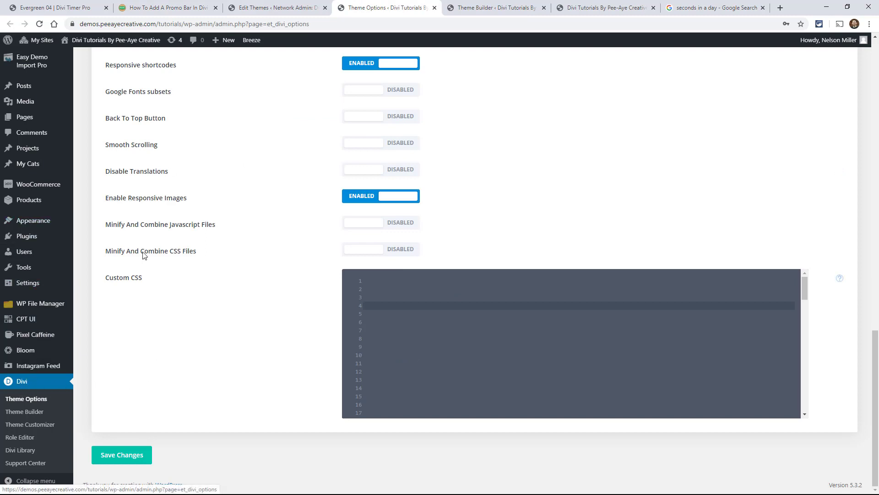
{"action": "left_click", "coordinate": [378, 282]}
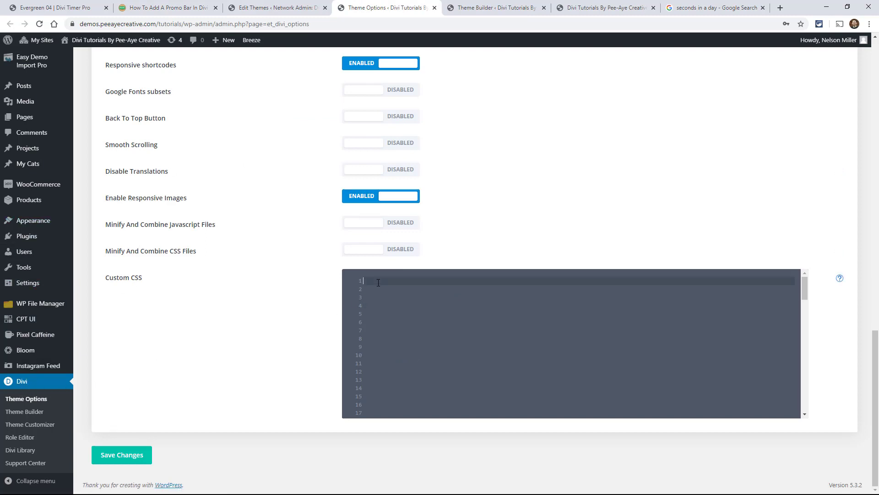
{"action": "key", "text": "ctrl+v"}
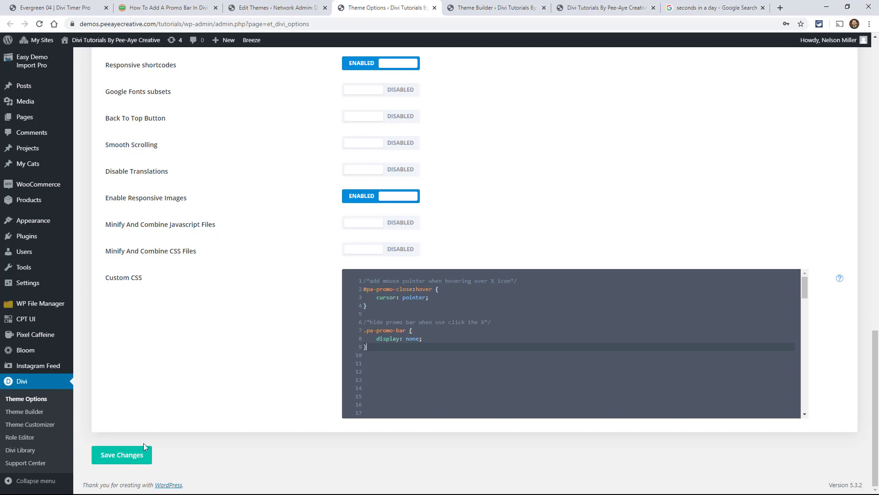
{"action": "left_click", "coordinate": [123, 456]}
{"action": "key", "text": "ctrl+Tab"}
{"action": "key", "text": "ctrl+Tab"}
{"action": "left_click", "coordinate": [37, 23]}
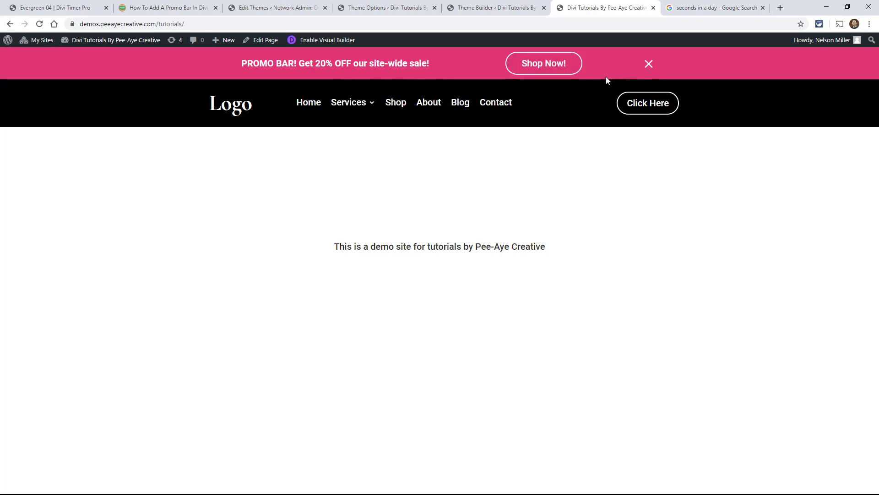
{"action": "left_click", "coordinate": [649, 66]}
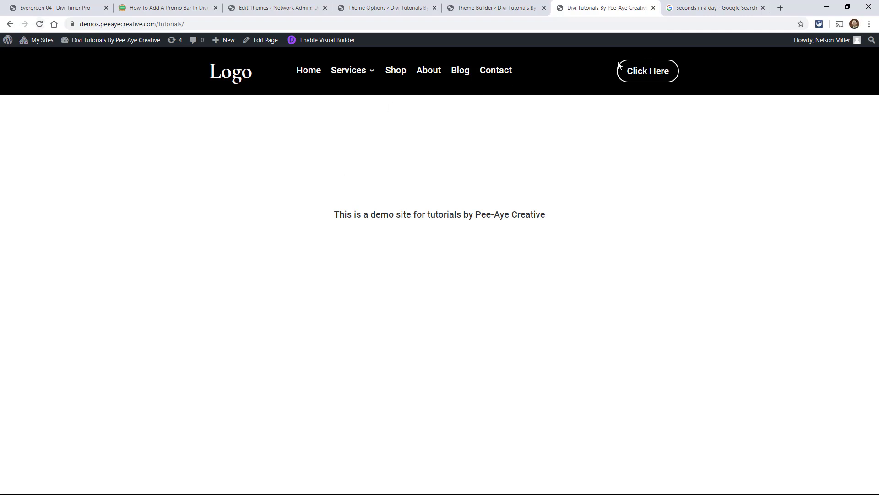
{"action": "left_click", "coordinate": [38, 24]}
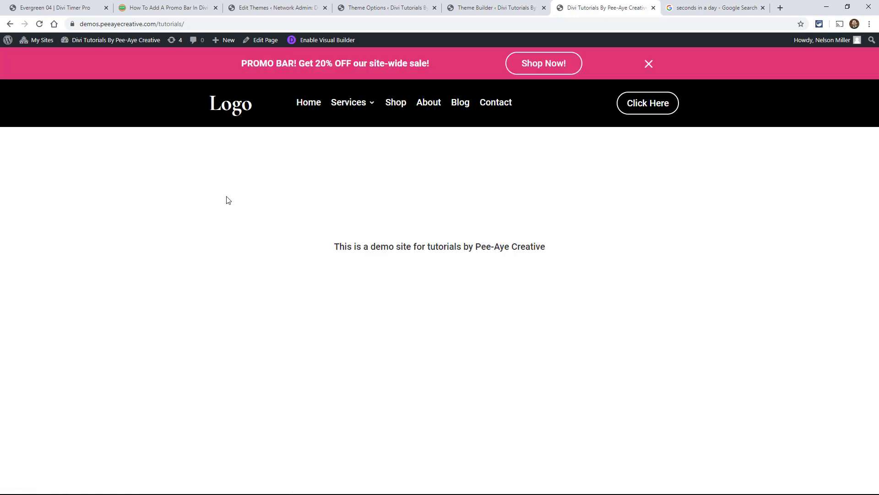
{"action": "left_click", "coordinate": [649, 64]}
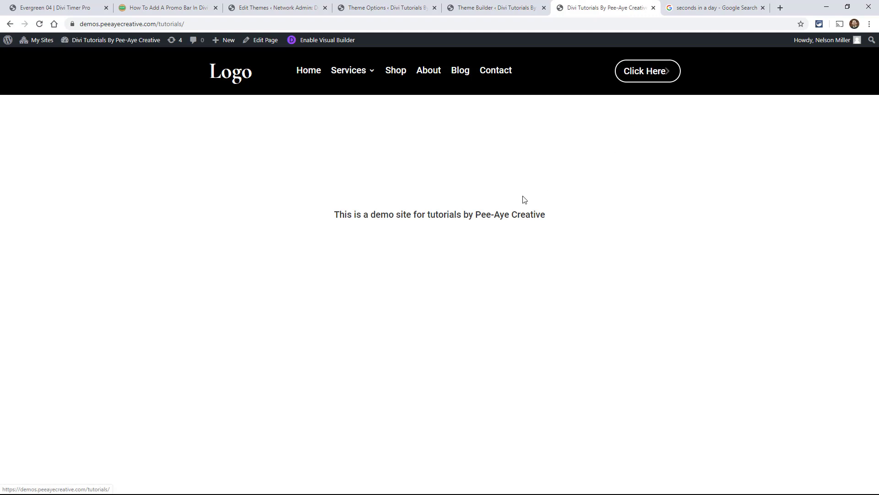
{"action": "left_click", "coordinate": [40, 24]}
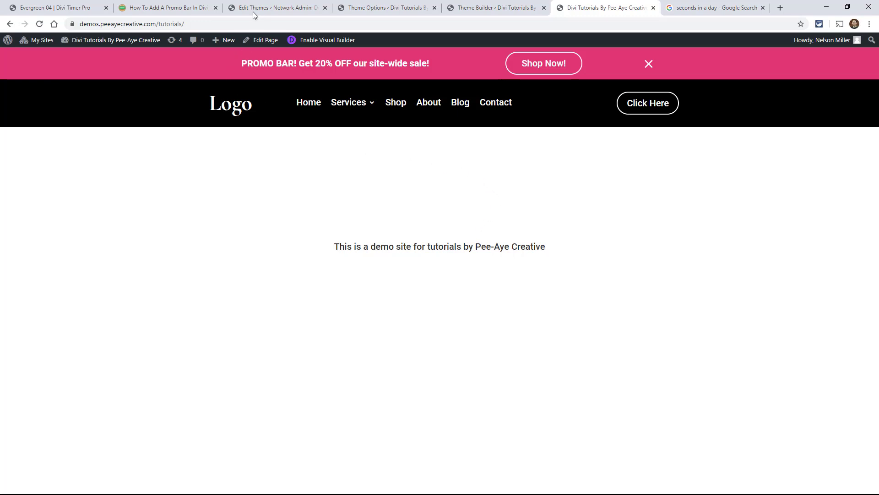
Select the pa_promo_bar PHP cookie snippet in the tutorial article's PHP section
{"action": "left_click", "coordinate": [161, 8]}
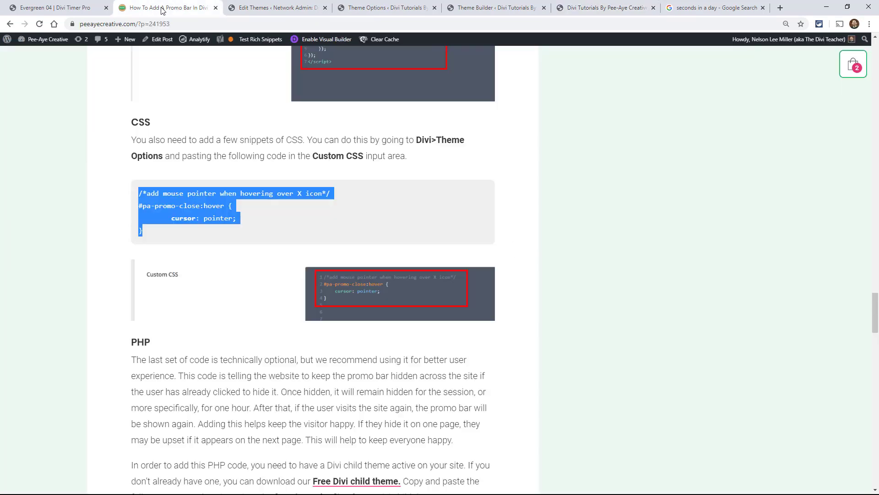
{"action": "scroll", "coordinate": [284, 327], "scroll_direction": "down", "scroll_amount": 4}
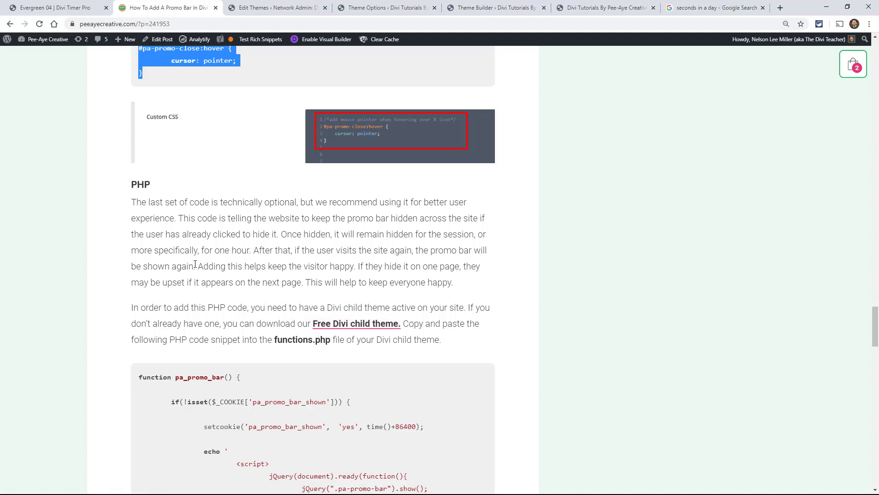
{"action": "scroll", "coordinate": [190, 270], "scroll_direction": "down", "scroll_amount": 1}
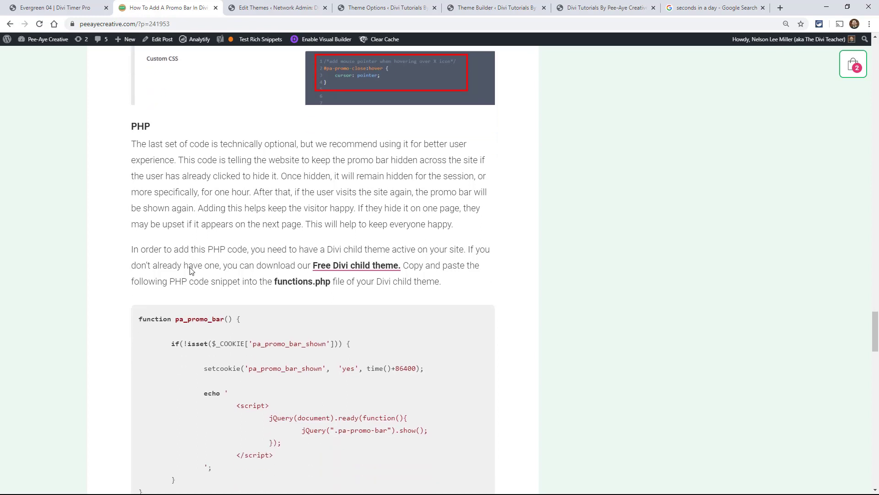
{"action": "scroll", "coordinate": [191, 270], "scroll_direction": "down", "scroll_amount": 2}
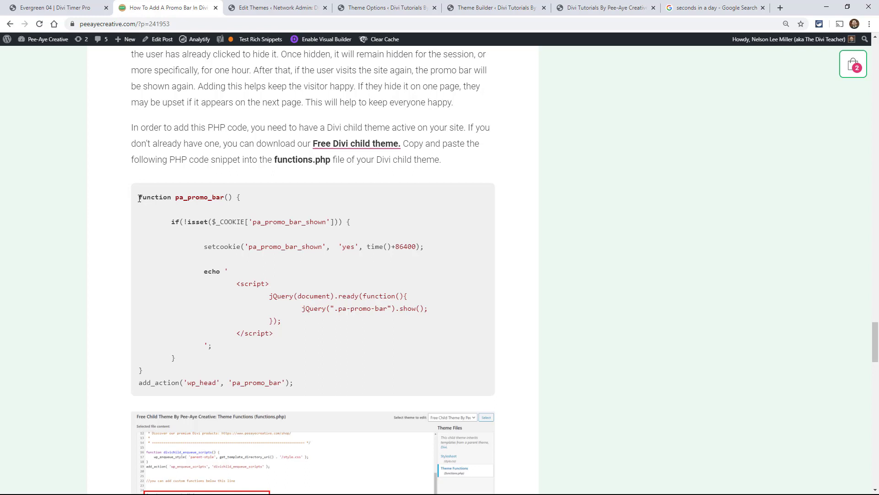
{"action": "left_click_drag", "start_coordinate": [139, 198], "coordinate": [294, 380]}
{"action": "key", "text": "ctrl+c"}
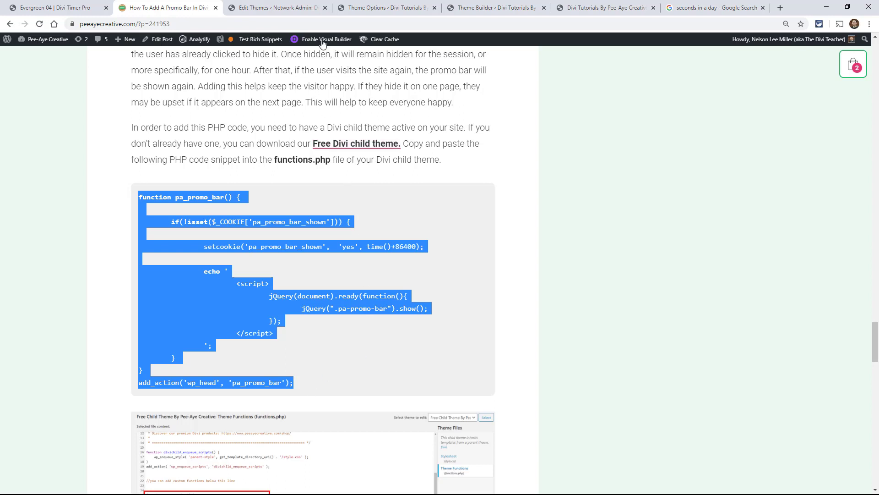
{"action": "left_click", "coordinate": [274, 7]}
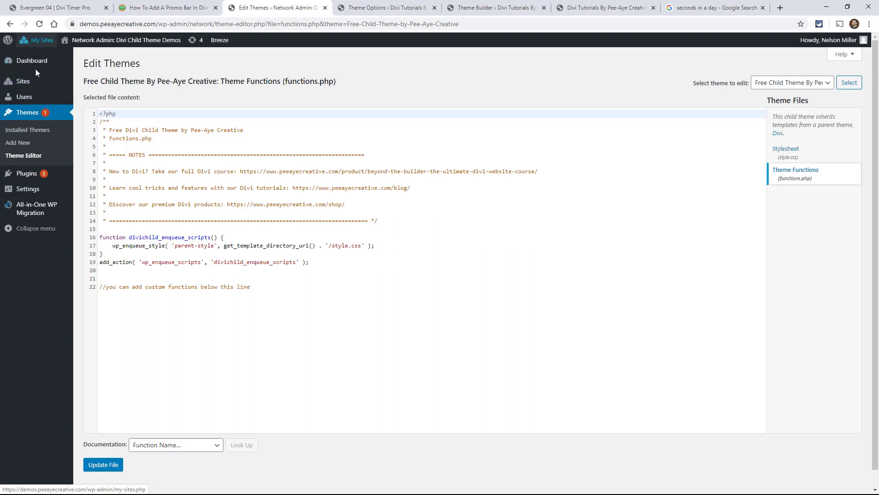
Paste the pa_promo_bar function on a new line below the custom functions comment in functions.php
{"action": "mouse_move", "coordinate": [37, 40]}
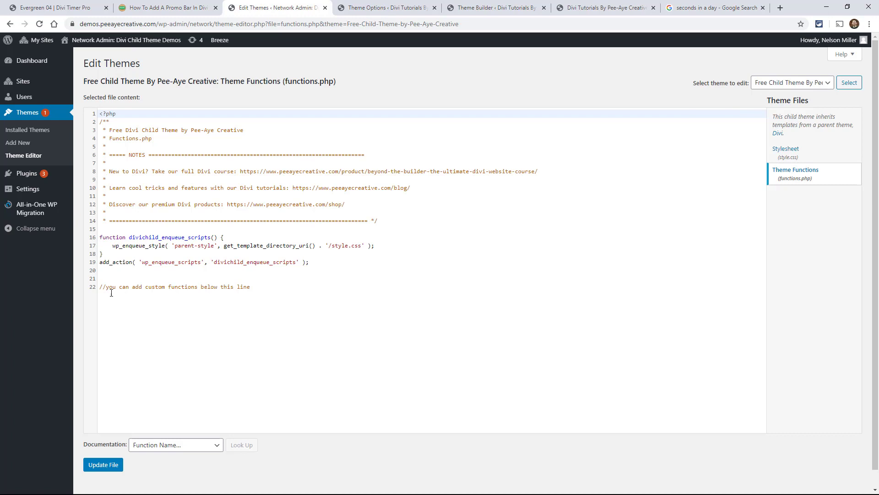
{"action": "left_click", "coordinate": [277, 290]}
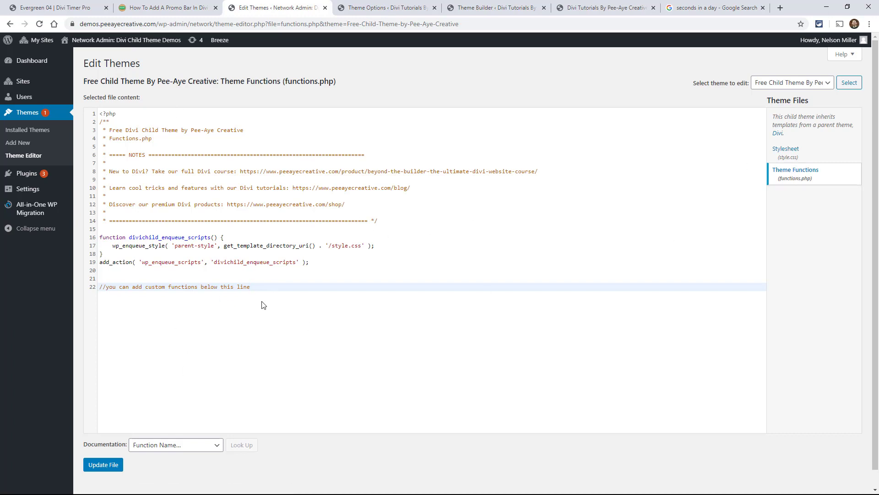
{"action": "key", "text": "Return"}
{"action": "key", "text": "Return"}
{"action": "key", "text": "ctrl+v"}
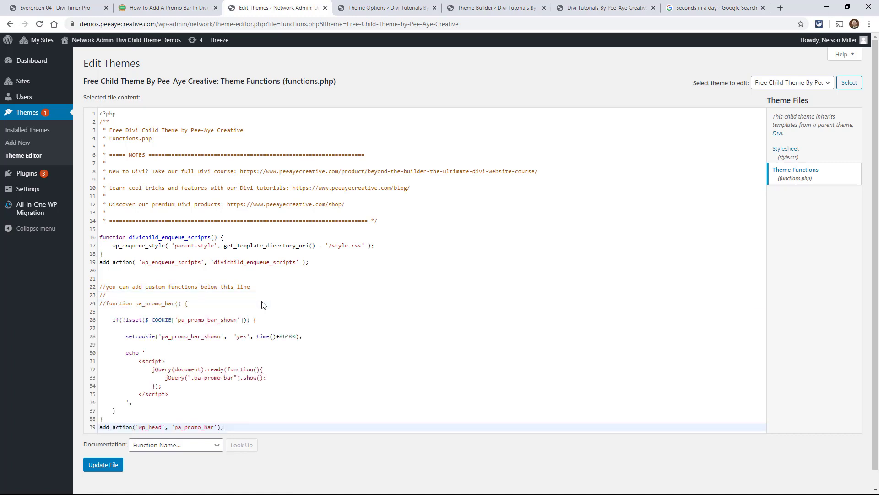
Check the 86400-second cookie duration on line 28 against a seconds-in-a-day search
{"action": "scroll", "coordinate": [256, 334], "scroll_direction": "down", "scroll_amount": 1}
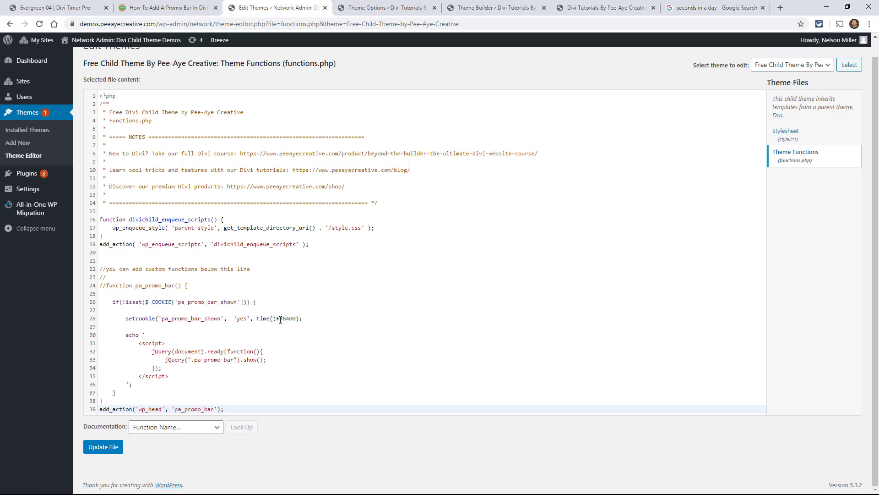
{"action": "left_click_drag", "start_coordinate": [280, 320], "coordinate": [295, 319]}
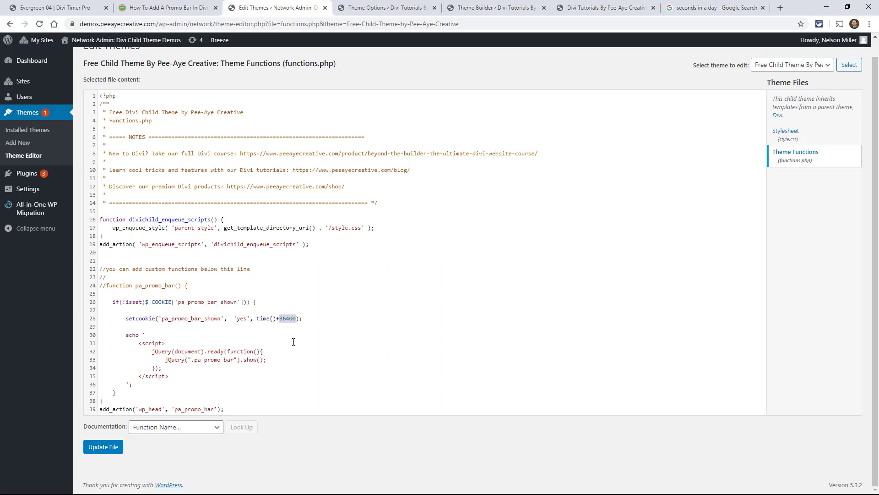
{"action": "left_click", "coordinate": [308, 322]}
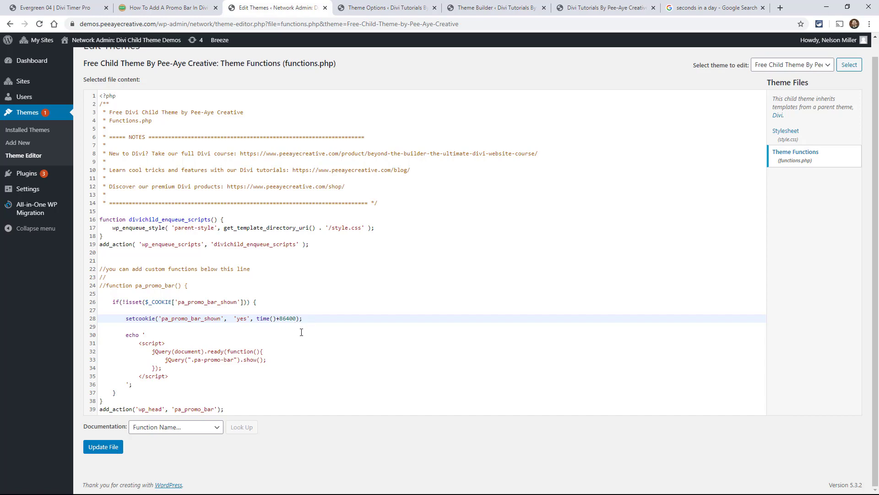
{"action": "left_click", "coordinate": [691, 8]}
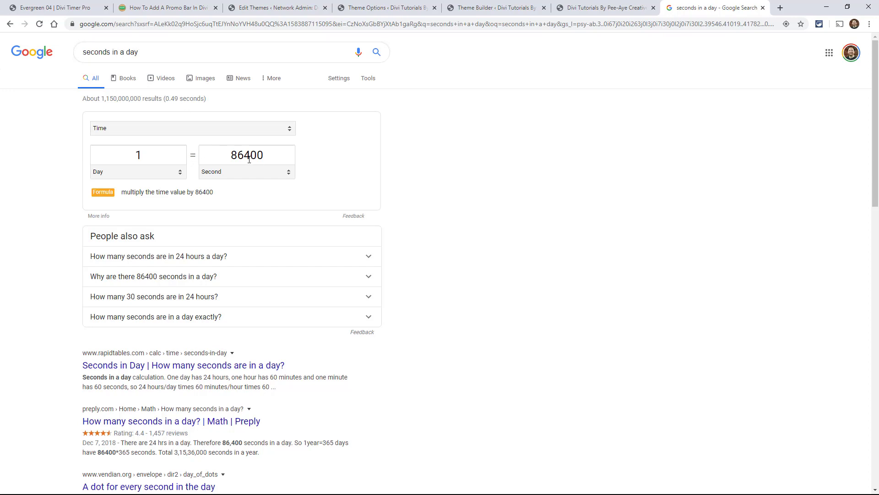
Convert 3 days to seconds in Google's unit converter and copy the 259200 result
{"action": "left_click", "coordinate": [592, 10]}
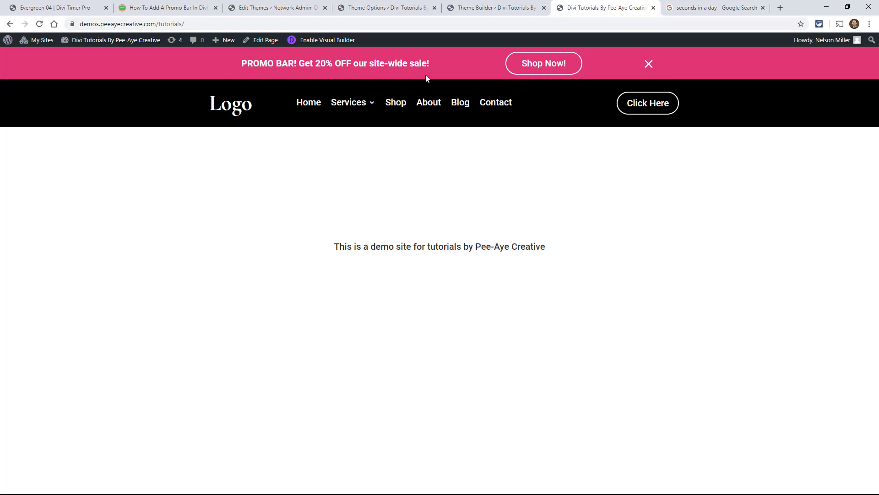
{"action": "left_click", "coordinate": [705, 8]}
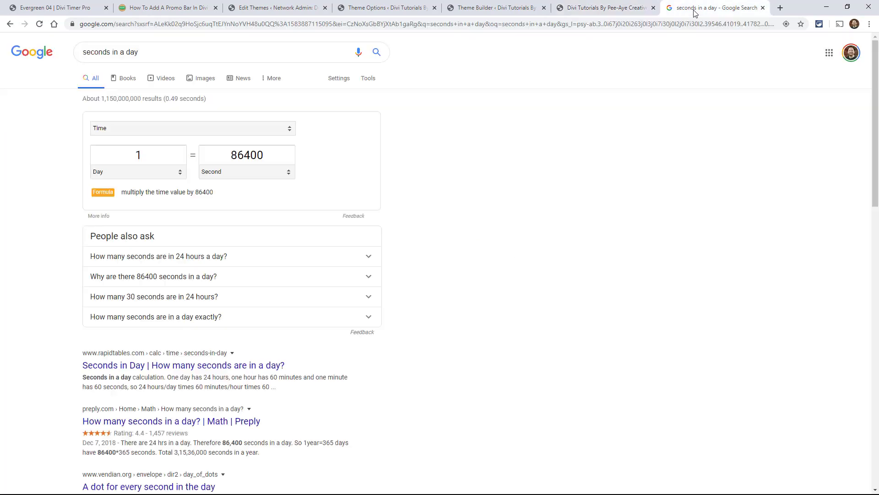
{"action": "left_click", "coordinate": [151, 153]}
{"action": "type", "text": "3"}
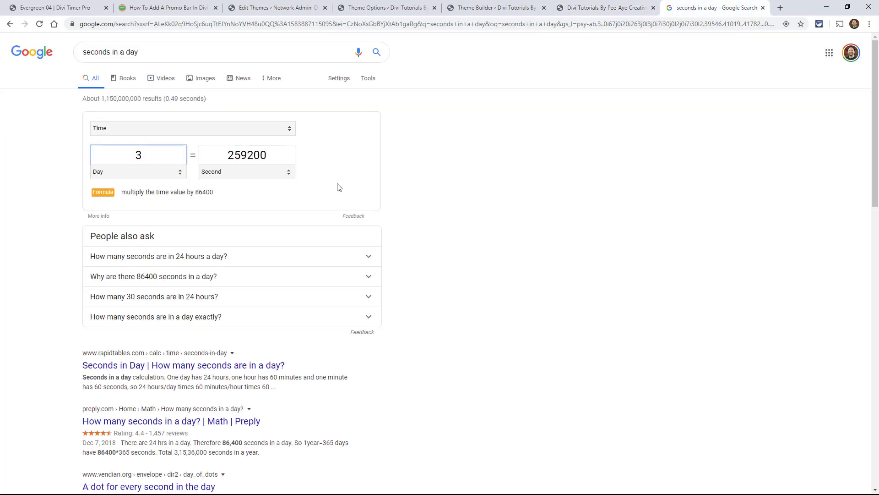
{"action": "left_click", "coordinate": [463, 183]}
{"action": "left_click_drag", "start_coordinate": [271, 156], "coordinate": [228, 161]}
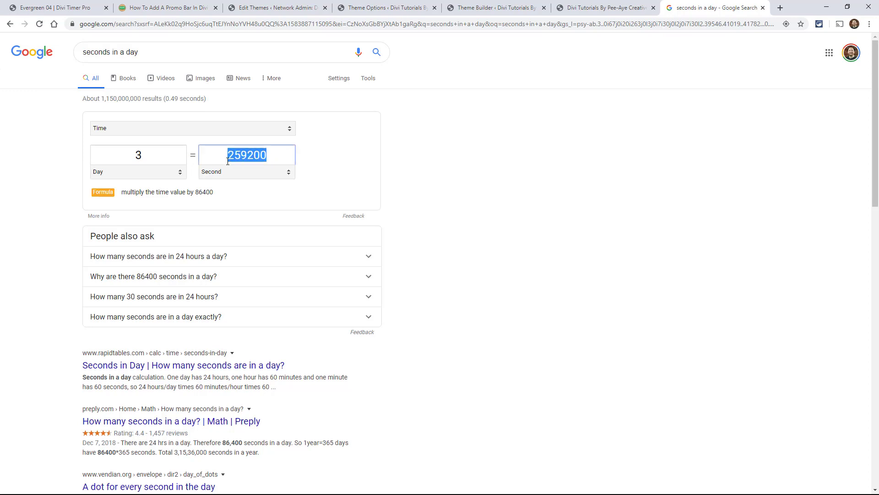
{"action": "left_click", "coordinate": [267, 8]}
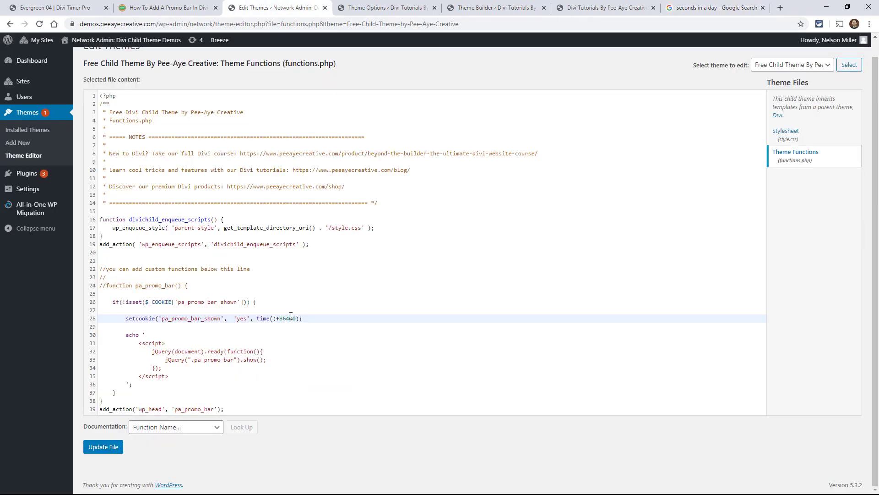
Replace the 86400 cookie duration on line 28 and update functions.php
{"action": "left_click_drag", "start_coordinate": [279, 318], "coordinate": [296, 321]}
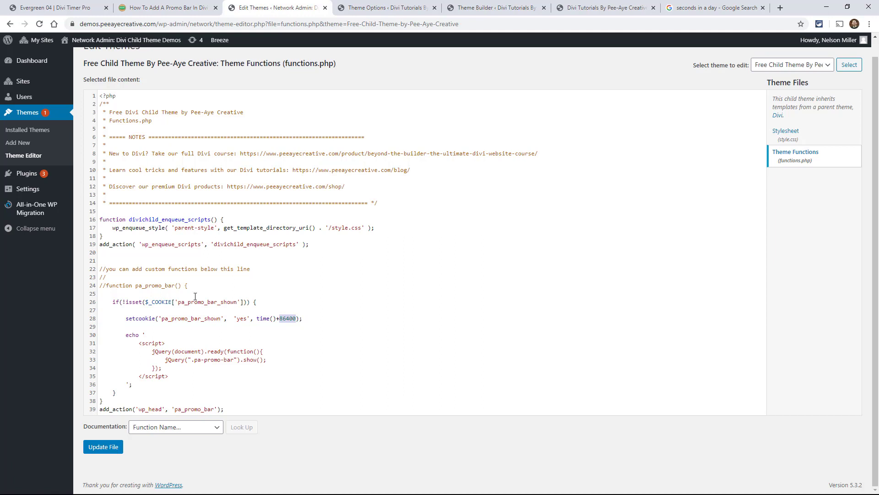
{"action": "left_click", "coordinate": [105, 448]}
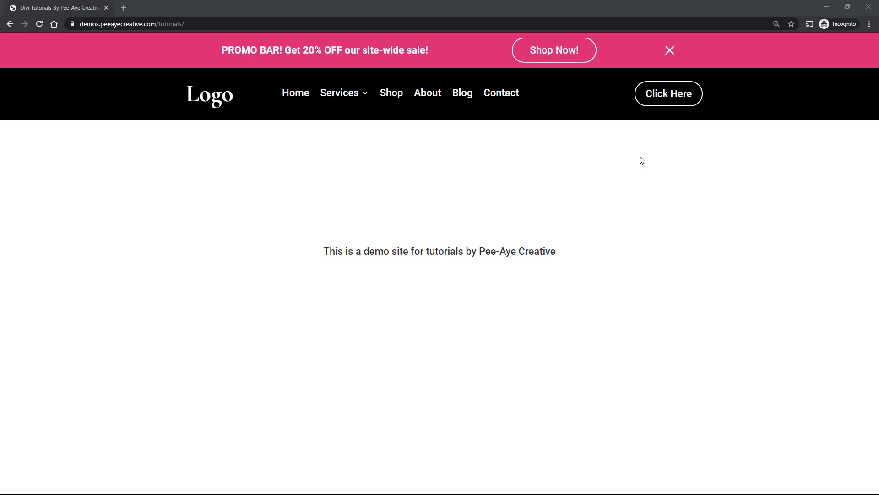
Close the promo bar with its X in an Incognito window and reload to confirm it stays hidden
{"action": "left_click", "coordinate": [671, 56]}
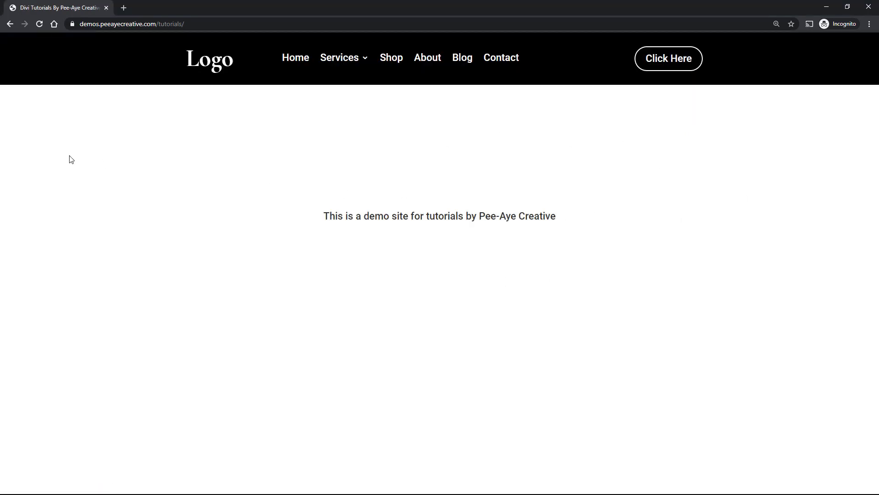
{"action": "left_click", "coordinate": [39, 24]}
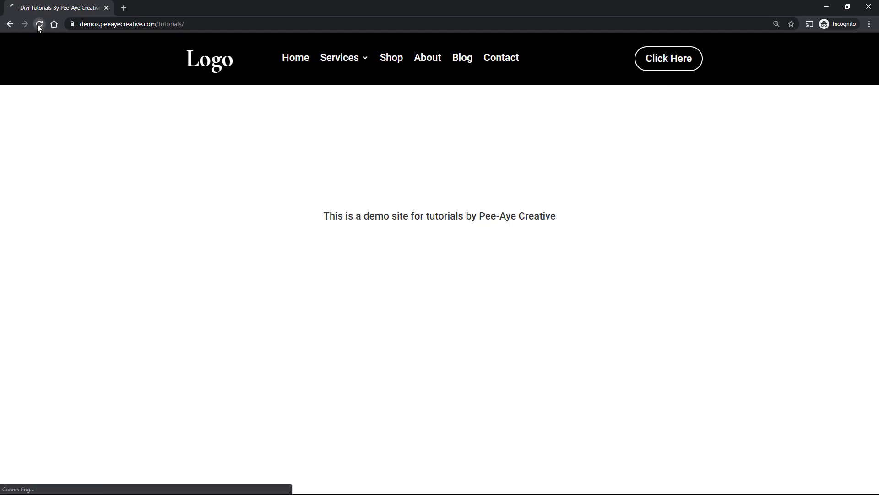